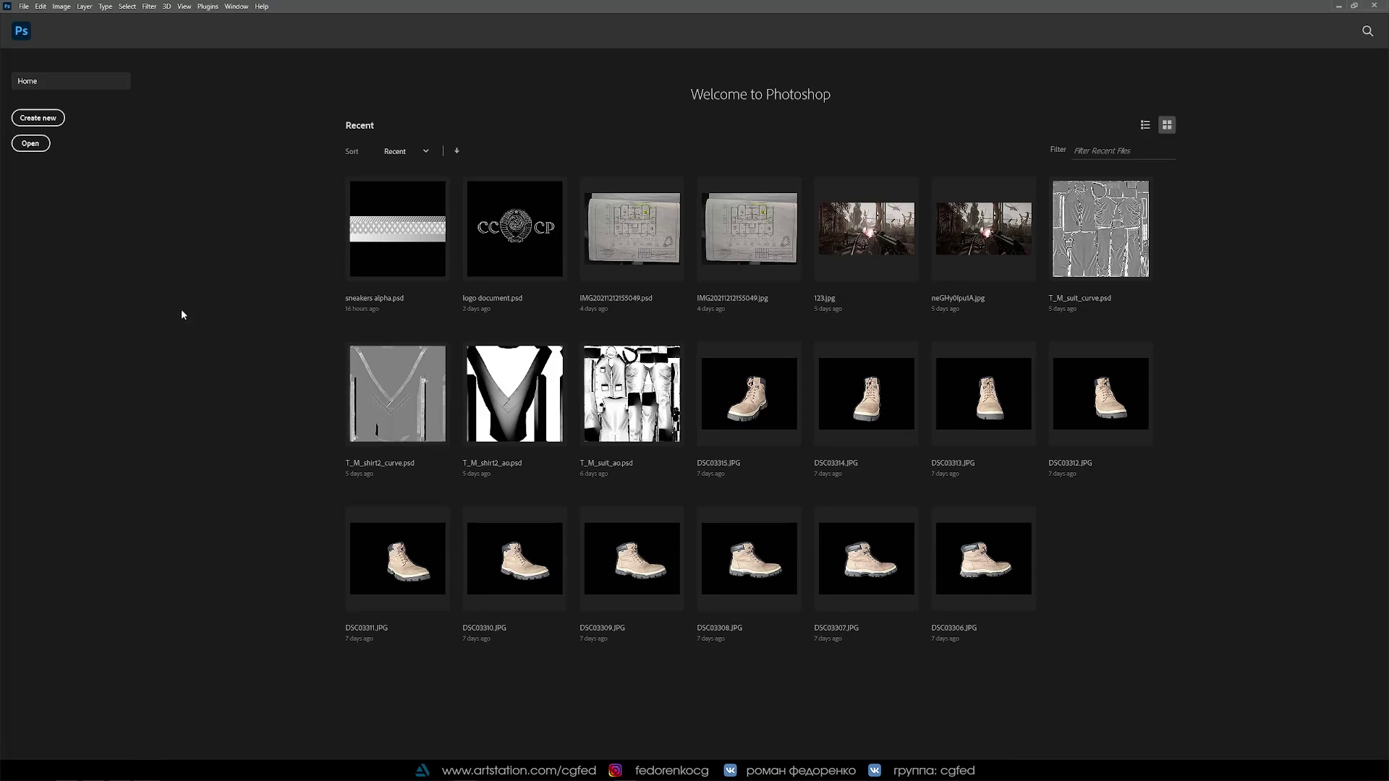
Create a new black 2048 px document and drag the Converse sole photo onto it.
{"action": "left_click", "coordinate": [33, 119]}
{"action": "left_click", "coordinate": [734, 450]}
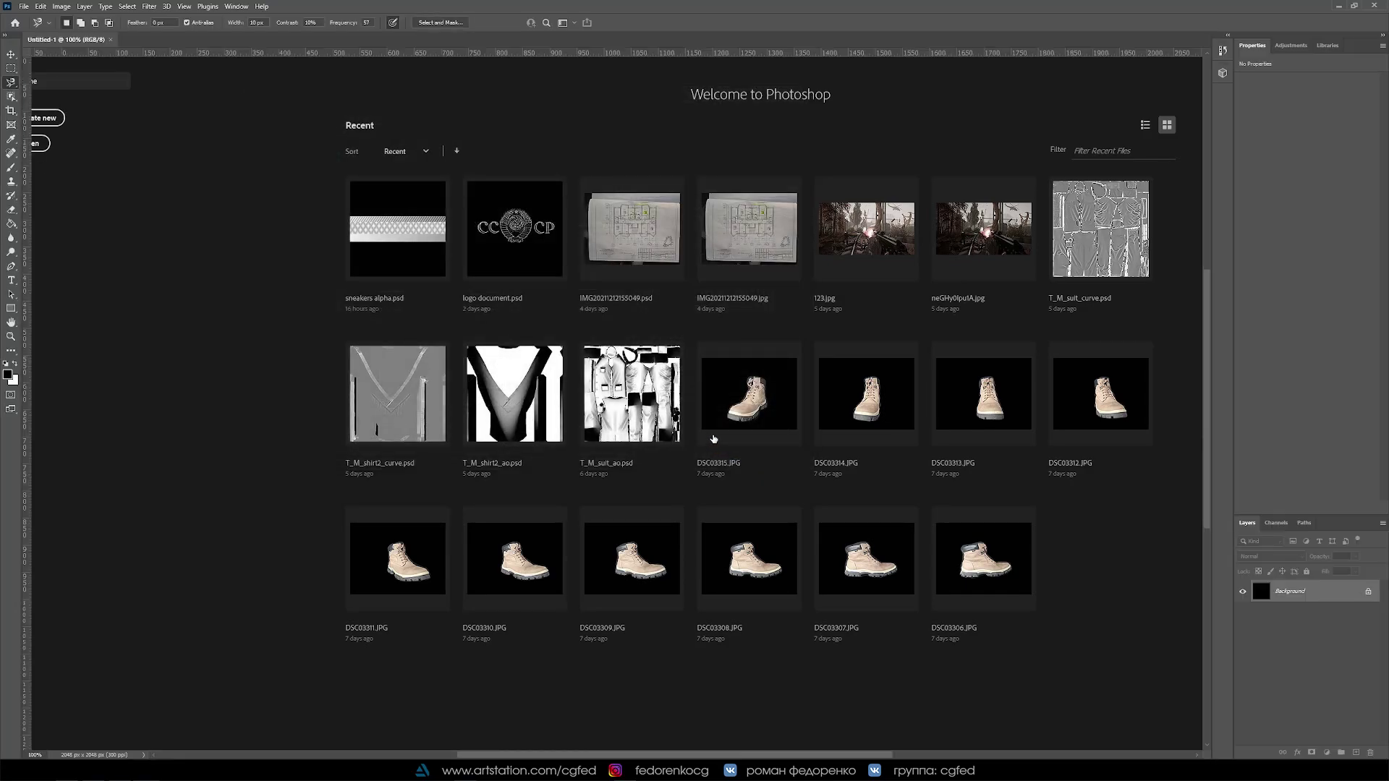
{"action": "key", "text": "alt+Tab"}
{"action": "left_click_drag", "start_coordinate": [434, 264], "coordinate": [546, 590]}
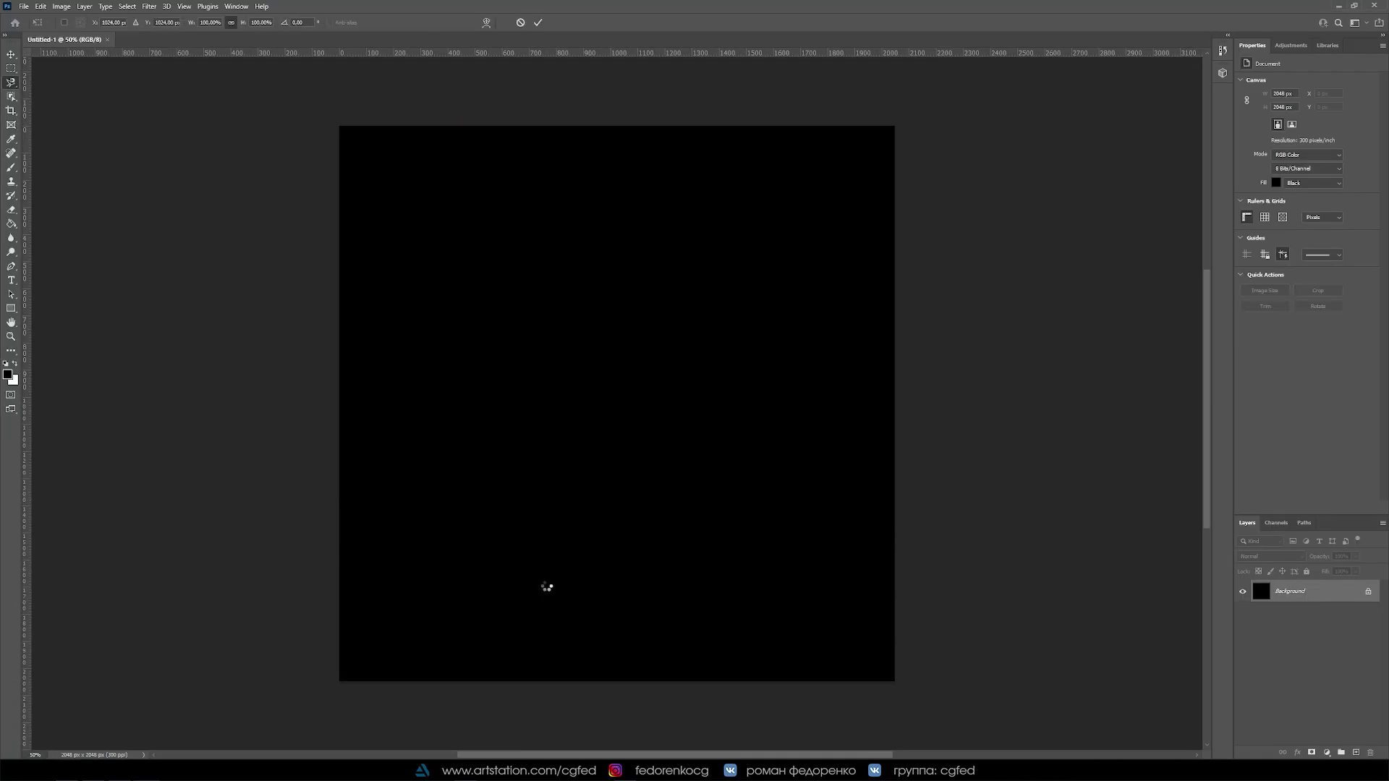
Rotate the sole photo -90°, scale it to about 229% and position it on the canvas.
{"action": "mouse_move", "coordinate": [731, 311]}
{"action": "left_mouse_down"}
{"action": "mouse_move", "coordinate": [660, 266]}
{"action": "mouse_move", "coordinate": [510, 275]}
{"action": "left_mouse_up"}
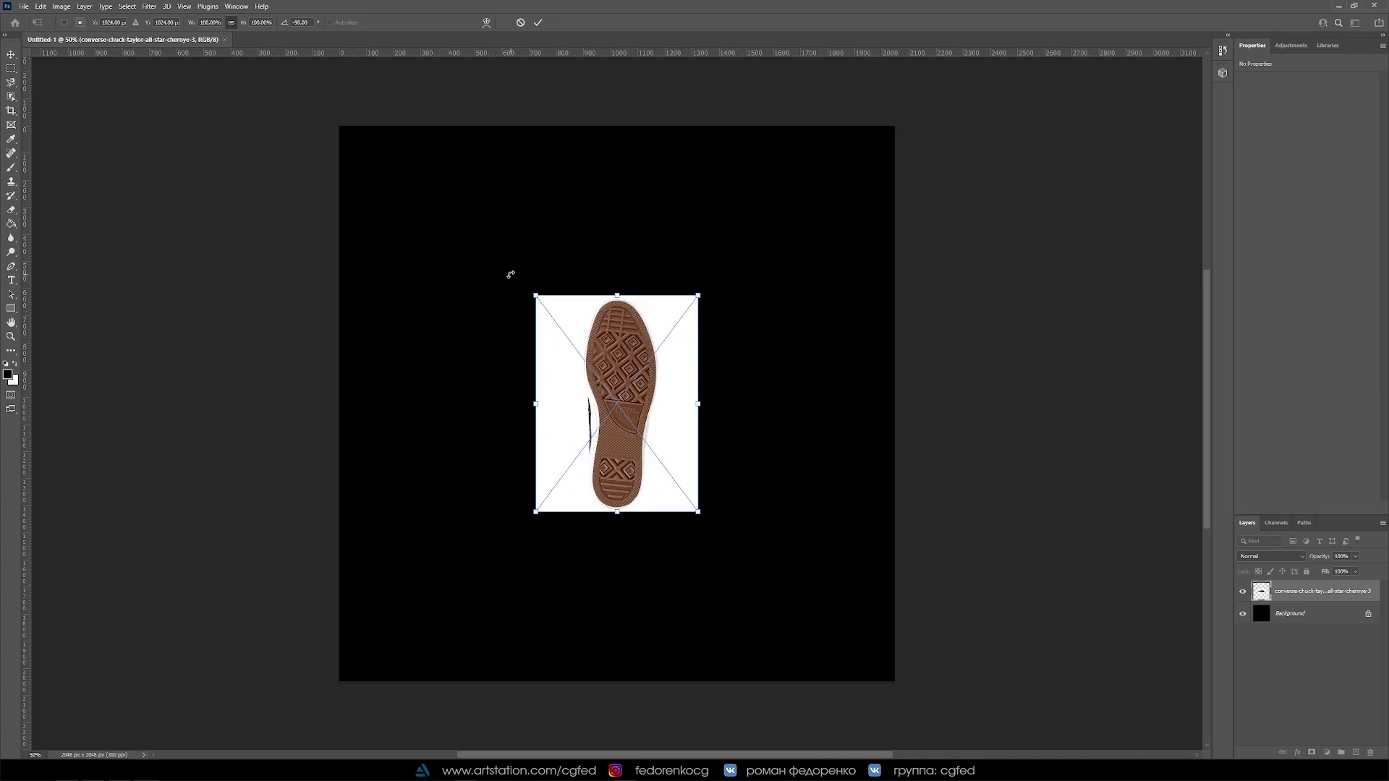
{"action": "left_click_drag", "start_coordinate": [695, 293], "coordinate": [796, 141]}
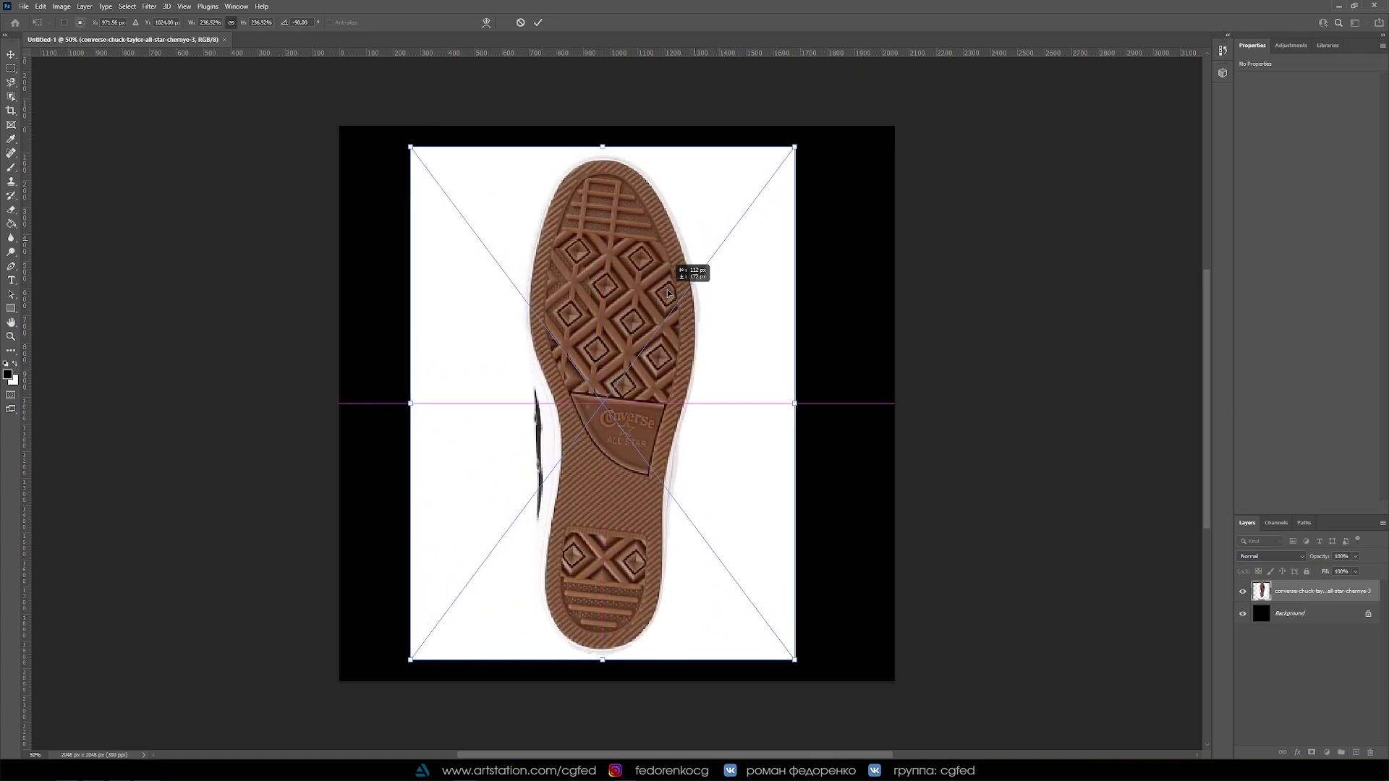
{"action": "left_click_drag", "start_coordinate": [617, 288], "coordinate": [632, 297]}
{"action": "left_click_drag", "start_coordinate": [797, 140], "coordinate": [786, 150]}
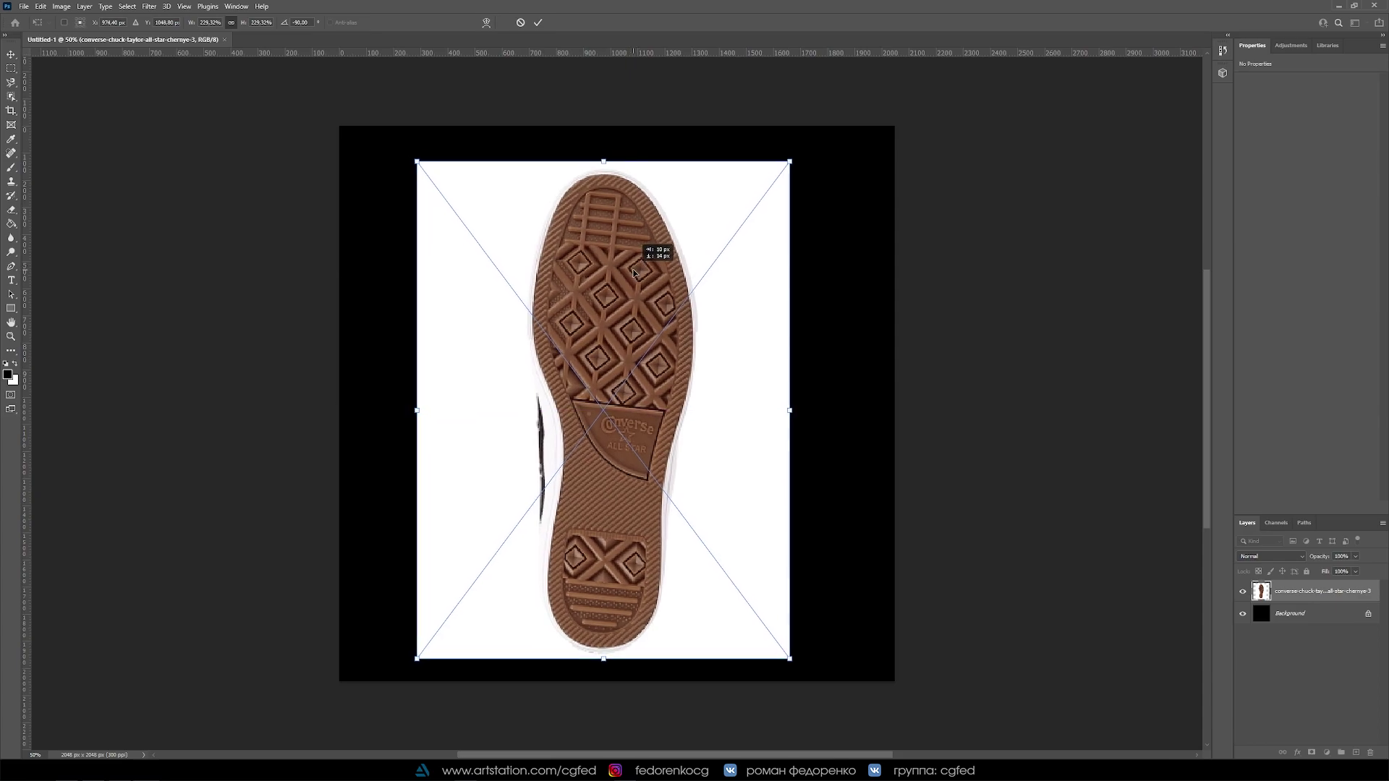
{"action": "left_click_drag", "start_coordinate": [629, 265], "coordinate": [636, 269]}
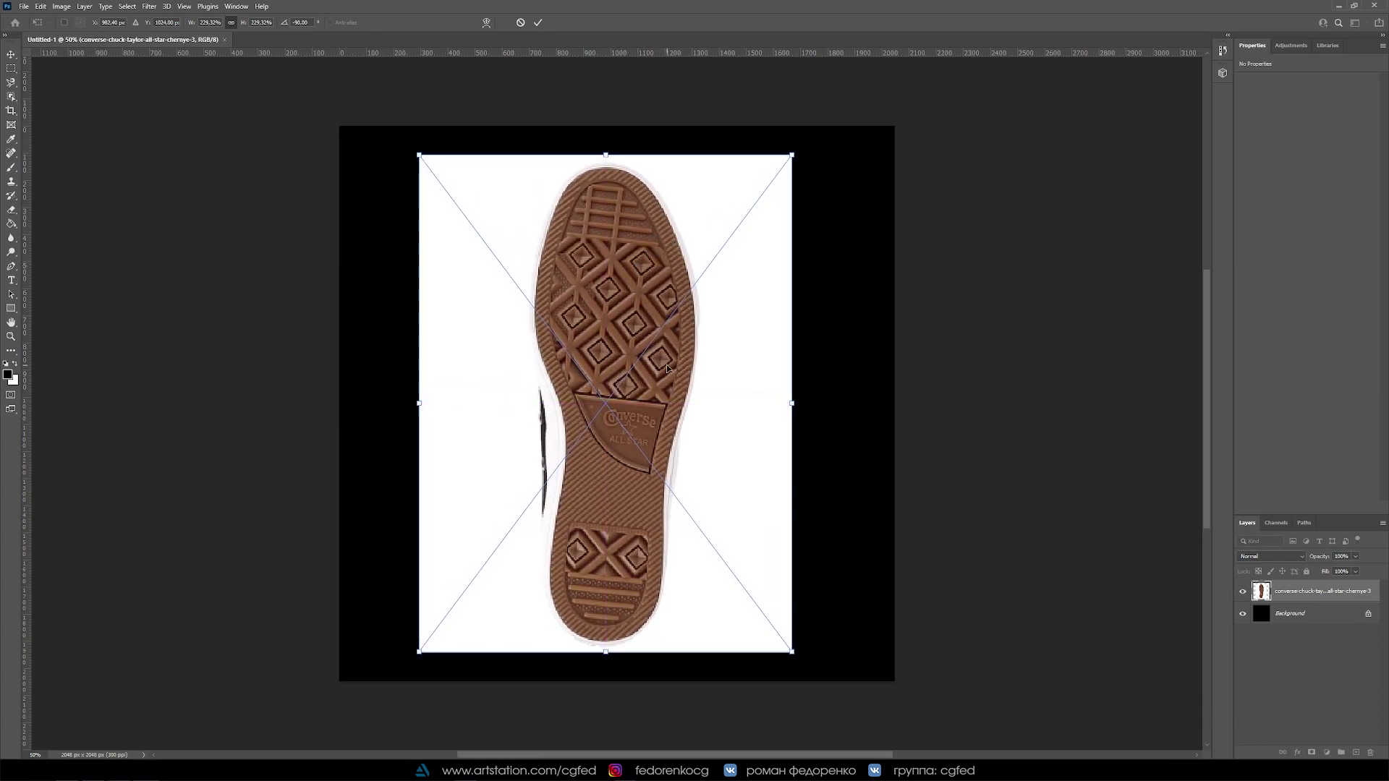
{"action": "key", "text": "Return"}
{"action": "key", "text": "l"}
Tilt the sole slightly with Free Transform to straighten it, then zoom in.
{"action": "key", "text": "ctrl+t"}
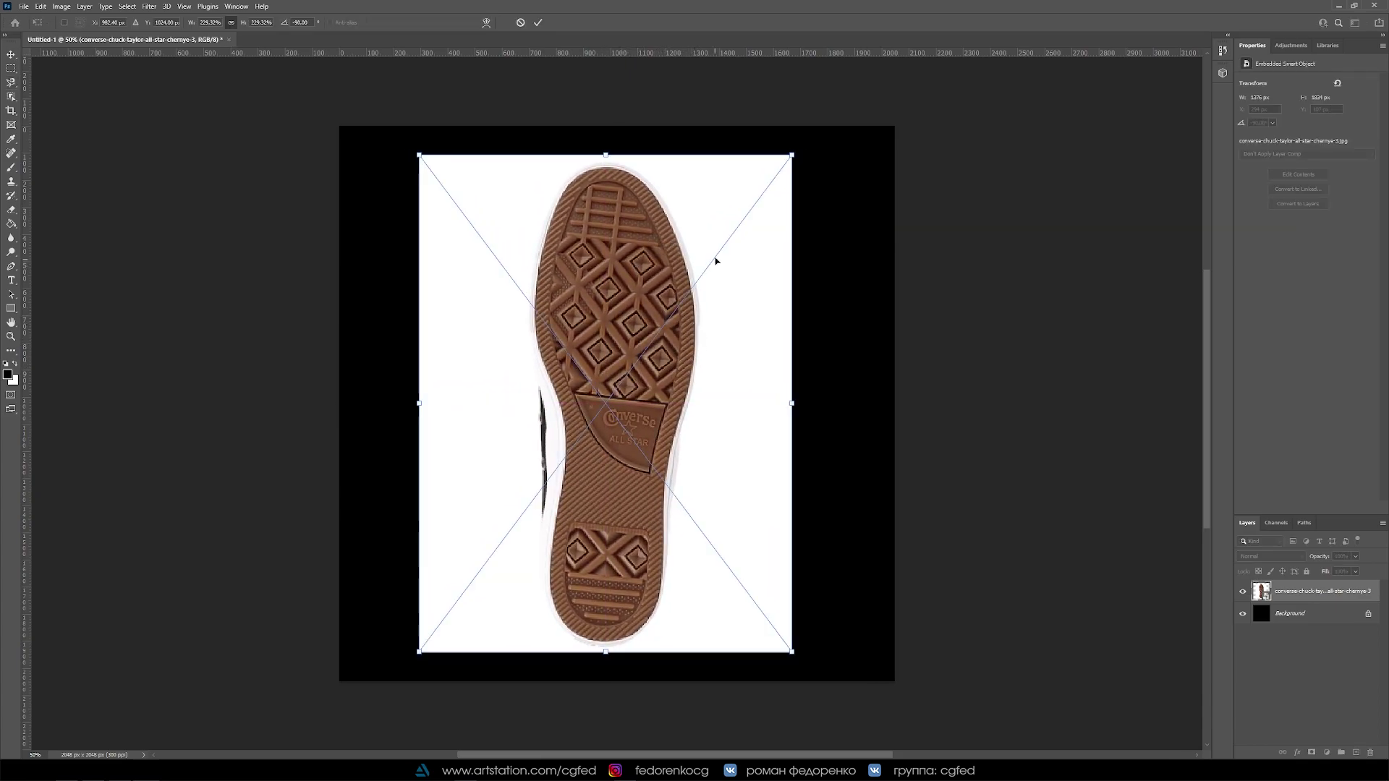
{"action": "left_click_drag", "start_coordinate": [821, 133], "coordinate": [793, 142]}
{"action": "key", "text": "Return"}
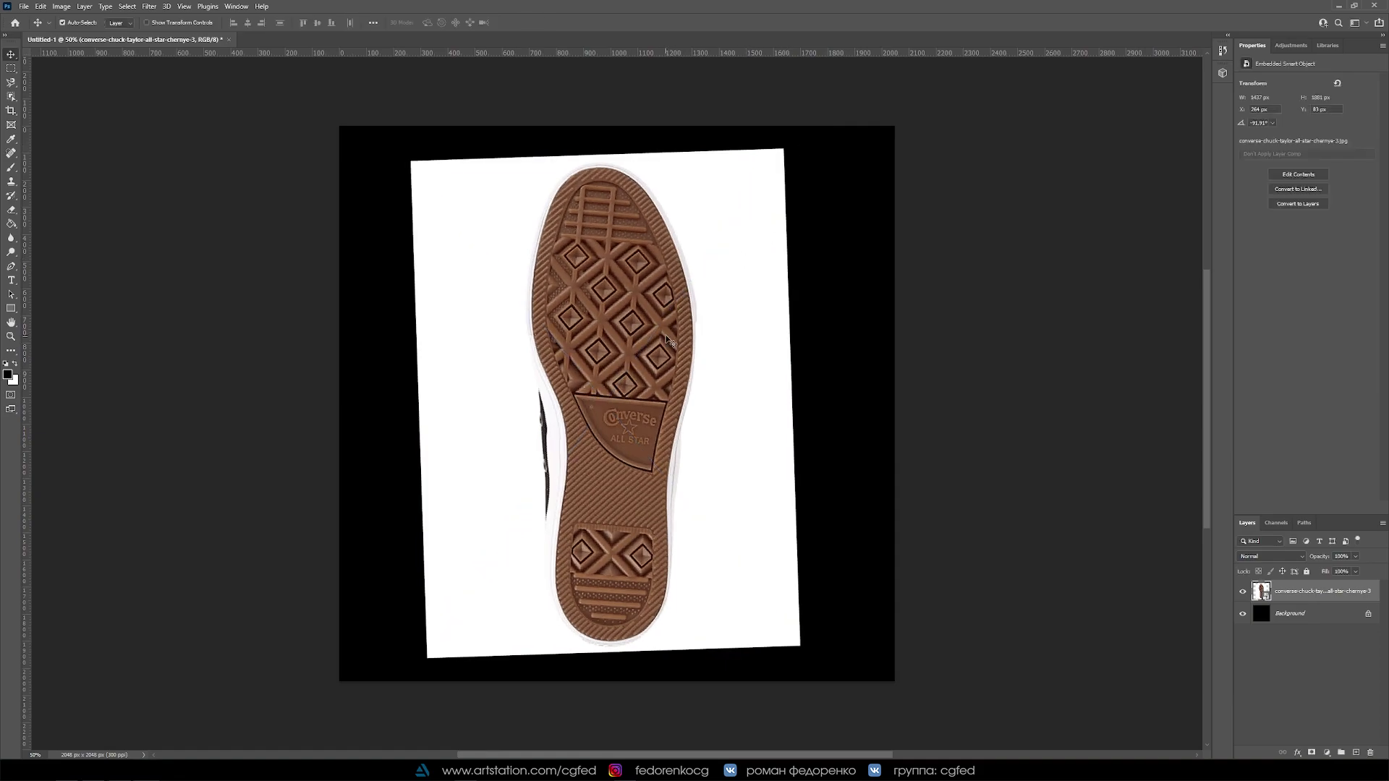
{"action": "key", "text": "z"}
{"action": "left_click_drag", "start_coordinate": [622, 323], "coordinate": [636, 334]}
In Select and Mask with Overlay view, quick-select the whole sole and output it as a layer mask.
{"action": "left_click", "coordinate": [127, 7]}
{"action": "left_click", "coordinate": [166, 158]}
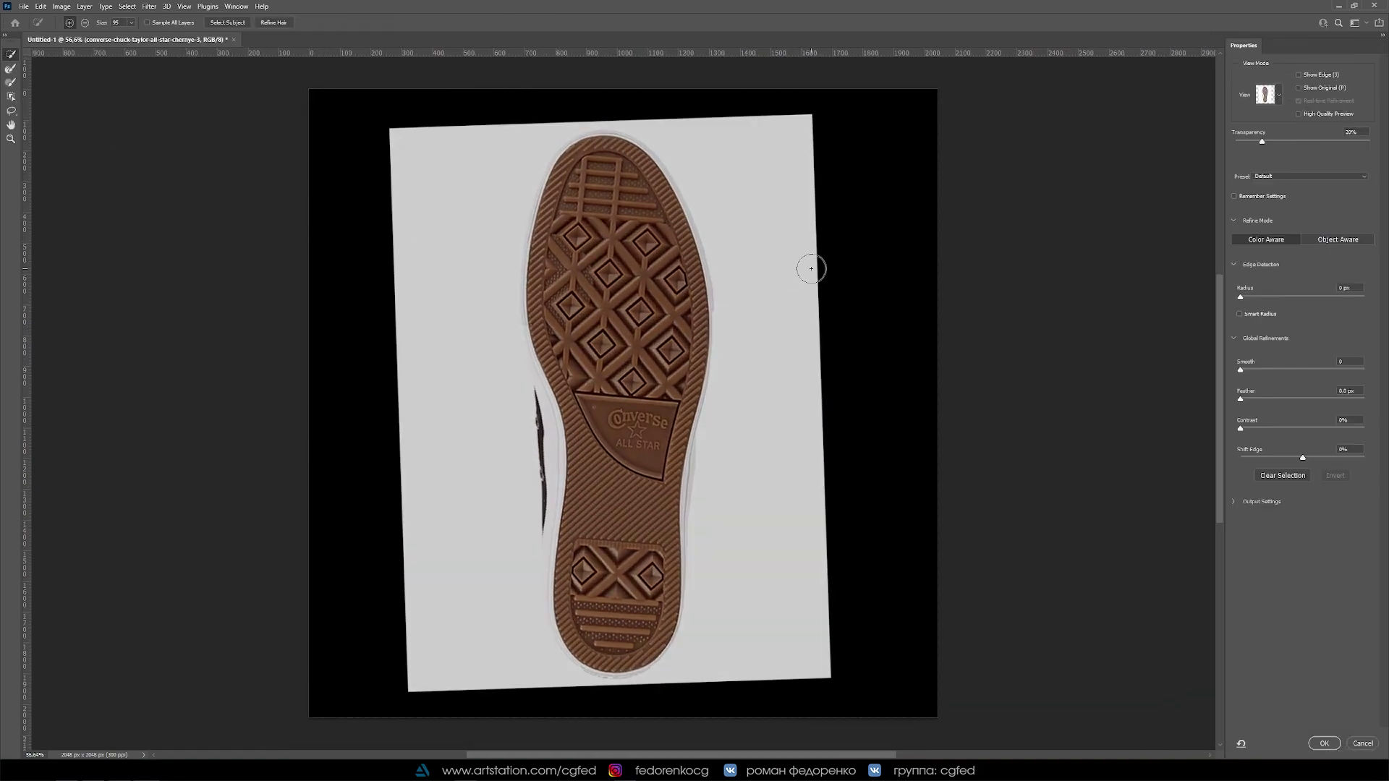
{"action": "left_click", "coordinate": [1278, 95]}
{"action": "key", "text": "v"}
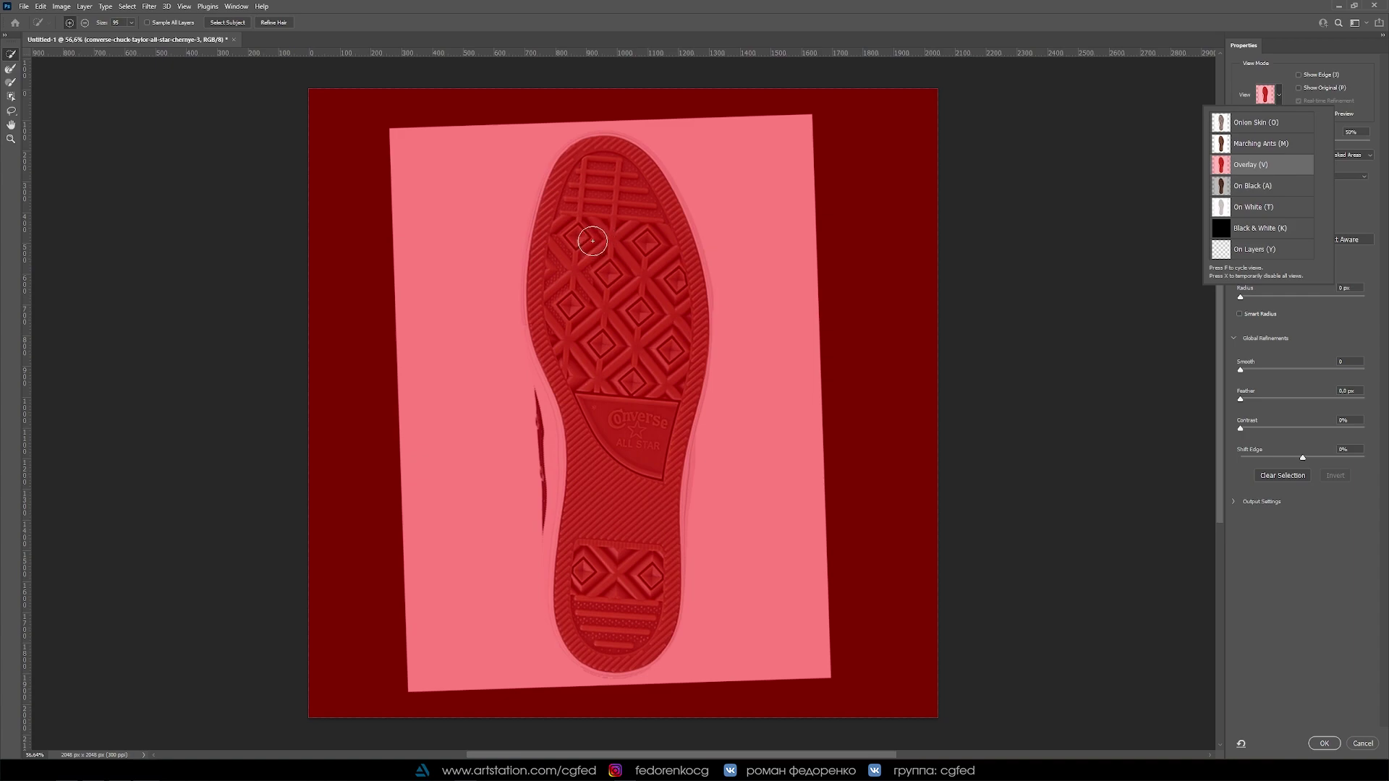
{"action": "left_click_drag", "start_coordinate": [605, 165], "coordinate": [648, 280]}
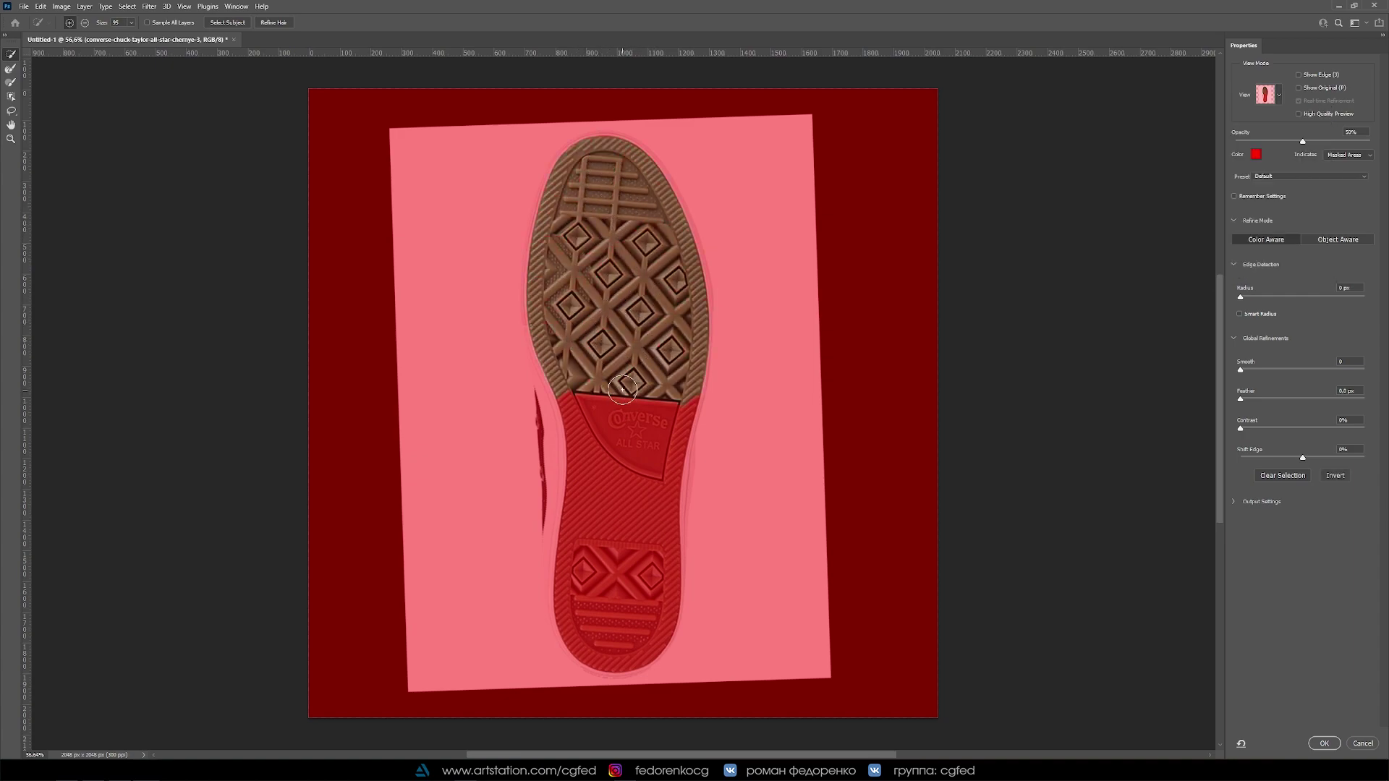
{"action": "left_click_drag", "start_coordinate": [622, 389], "coordinate": [630, 520]}
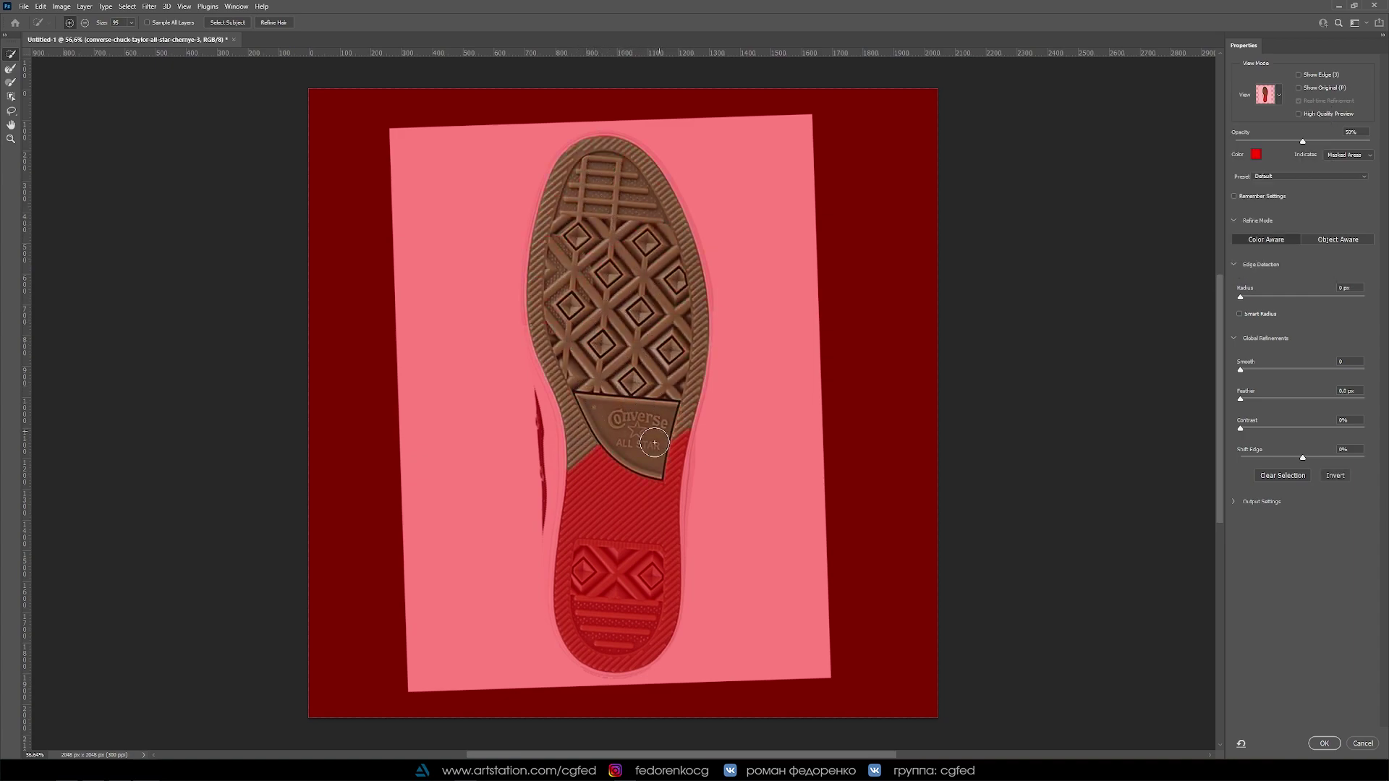
{"action": "left_click", "coordinate": [1324, 743]}
{"action": "mouse_move", "coordinate": [794, 472]}
{"action": "left_mouse_down"}
{"action": "mouse_move", "coordinate": [677, 443]}
{"action": "mouse_move", "coordinate": [757, 540]}
{"action": "mouse_move", "coordinate": [673, 415]}
{"action": "mouse_move", "coordinate": [680, 471]}
{"action": "mouse_move", "coordinate": [685, 452]}
{"action": "left_mouse_up"}
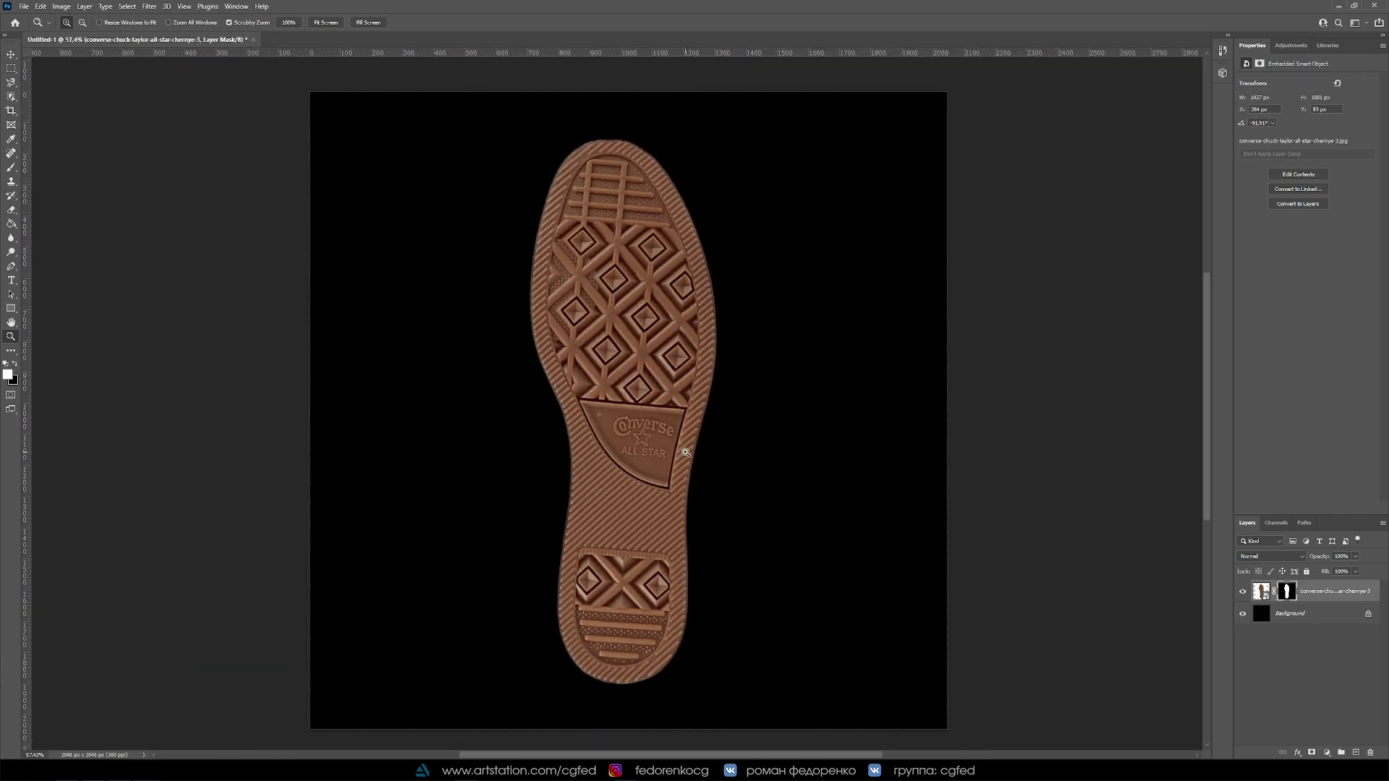
Try merging the sole layer down with Ctrl+E, then undo to keep it separate.
{"action": "left_click", "coordinate": [64, 6]}
{"action": "mouse_move", "coordinate": [78, 33]}
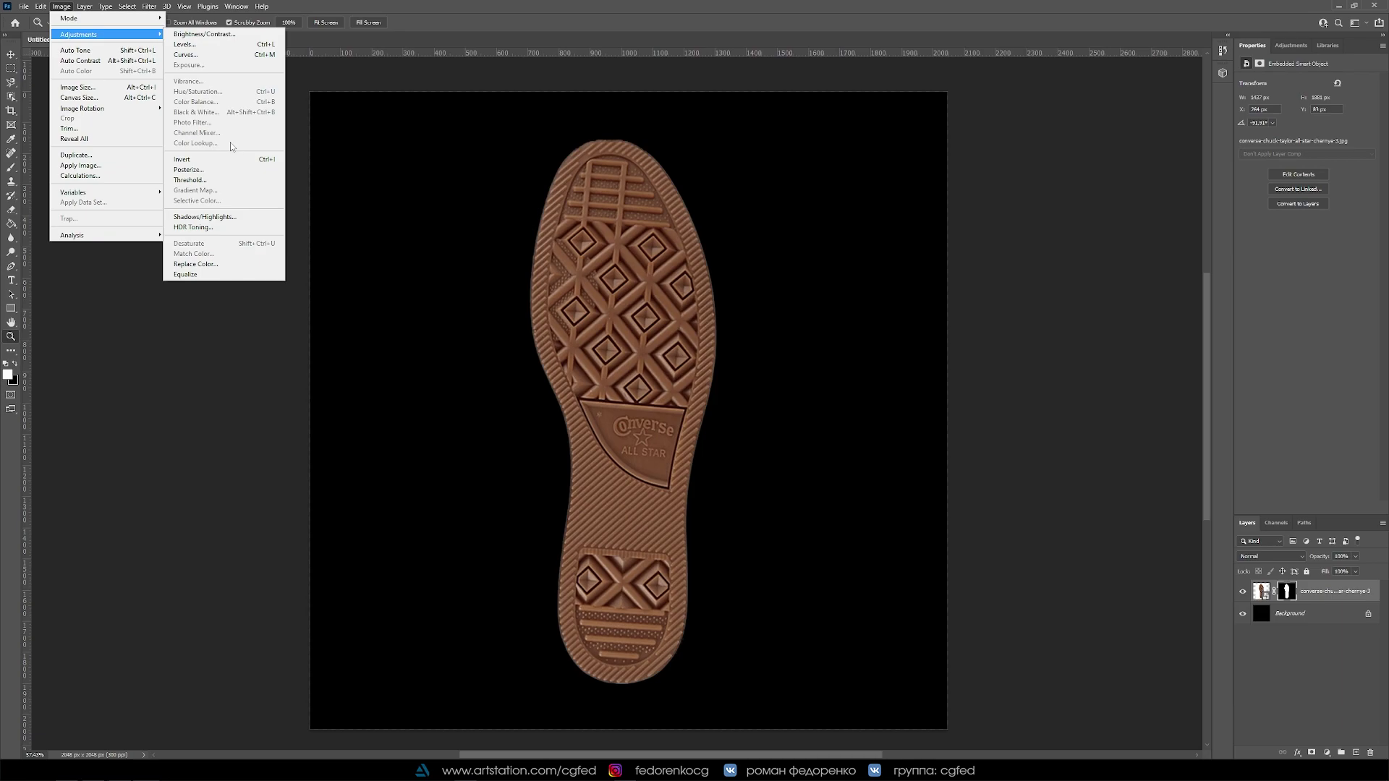
{"action": "left_click", "coordinate": [1260, 592]}
{"action": "key", "text": "ctrl+e"}
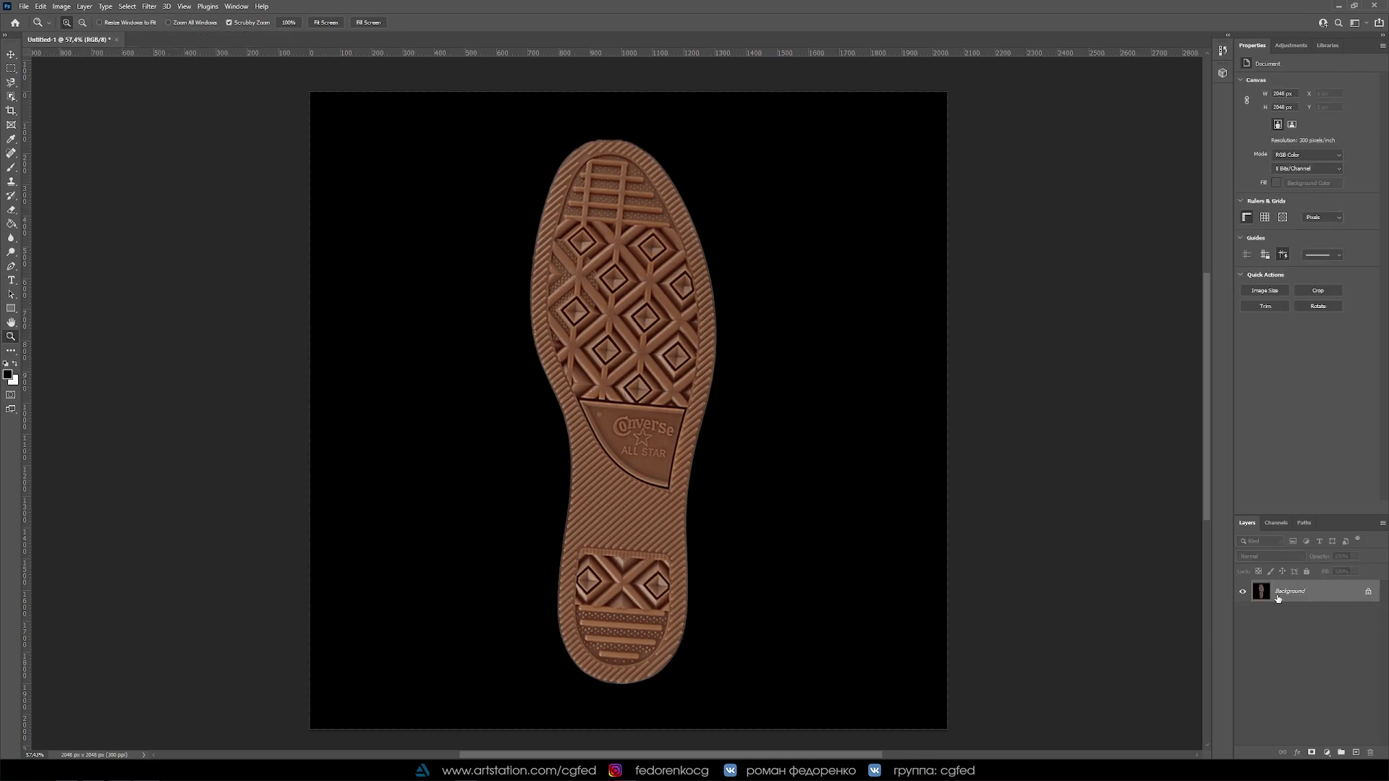
{"action": "key", "text": "ctrl+z"}
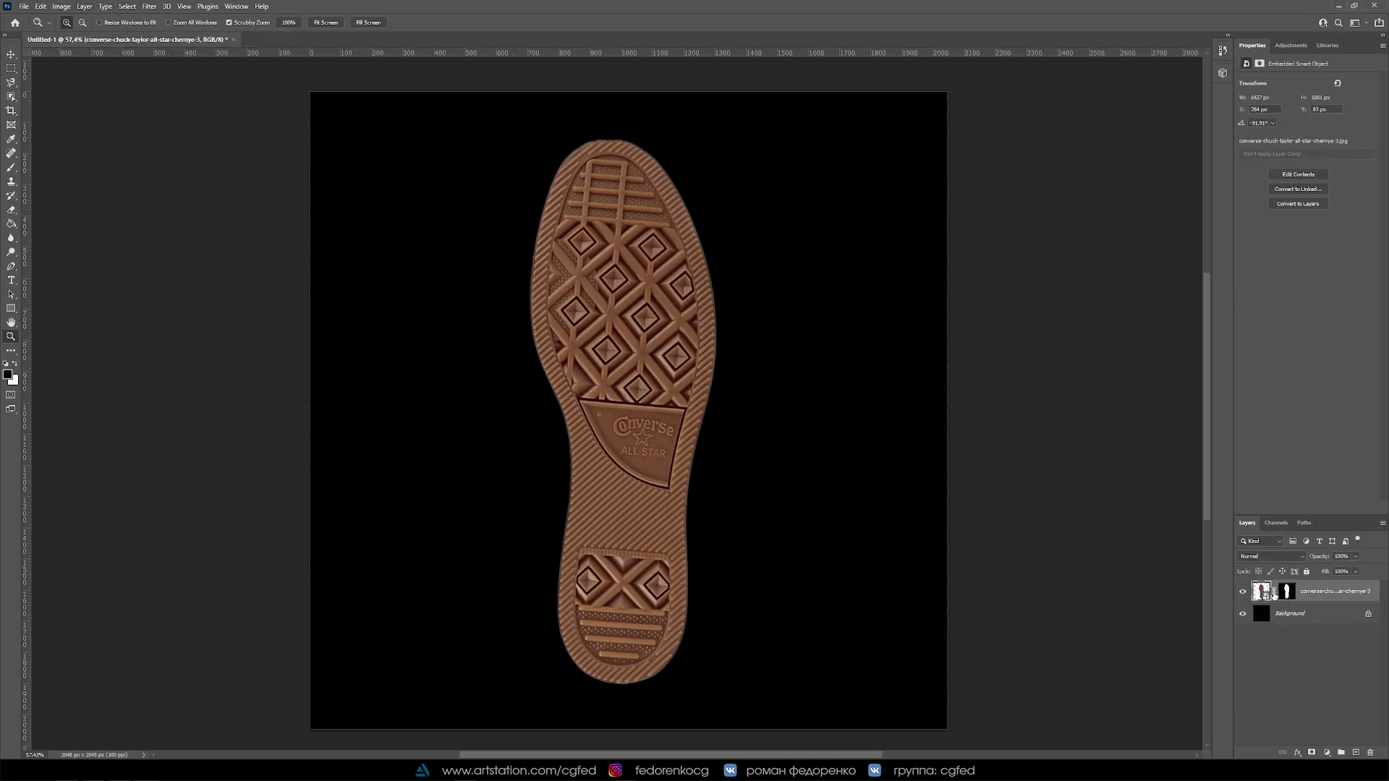
{"action": "key", "text": "ctrl+e"}
{"action": "key", "text": "ctrl+z"}
Convert the masked sole layer to a smart object from the layer context menu.
{"action": "right_click", "coordinate": [1275, 594]}
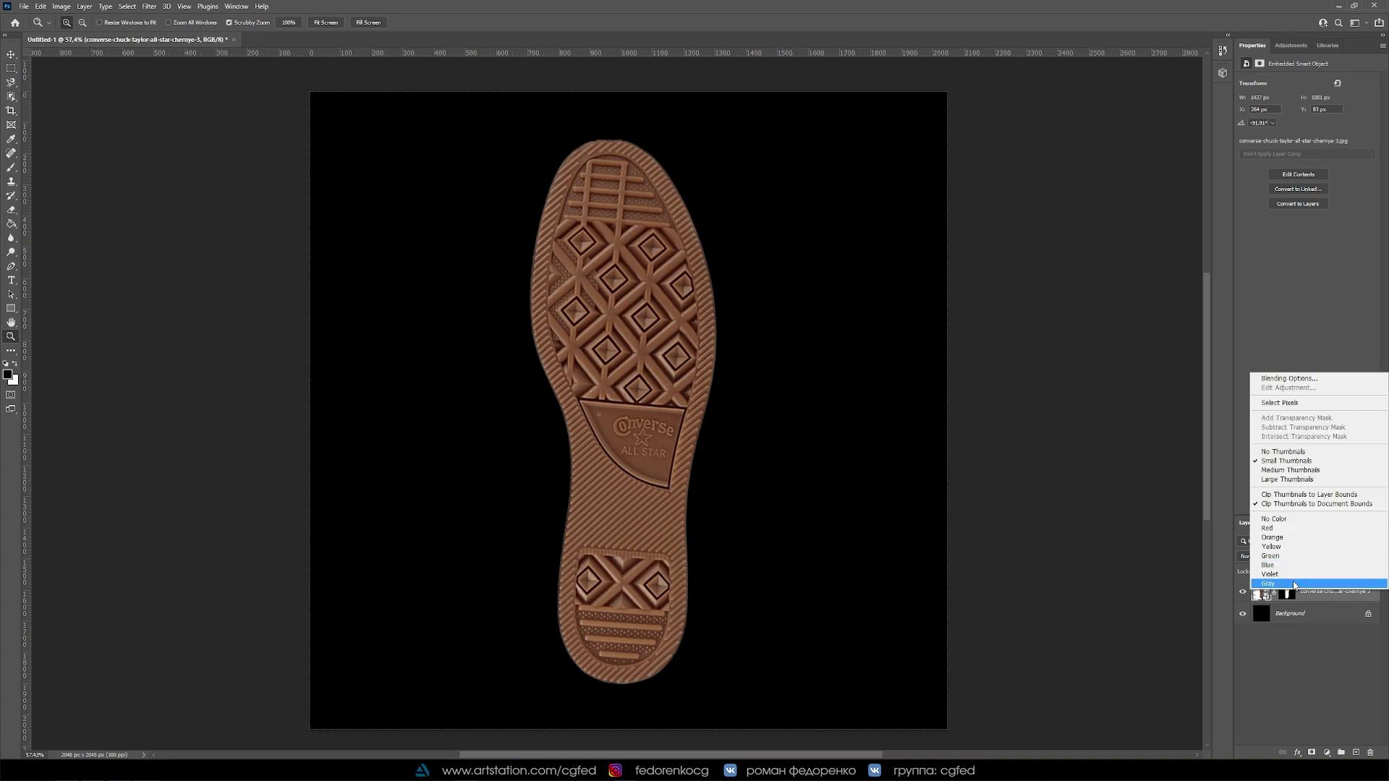
{"action": "left_click", "coordinate": [1294, 583]}
{"action": "right_click", "coordinate": [1306, 590]}
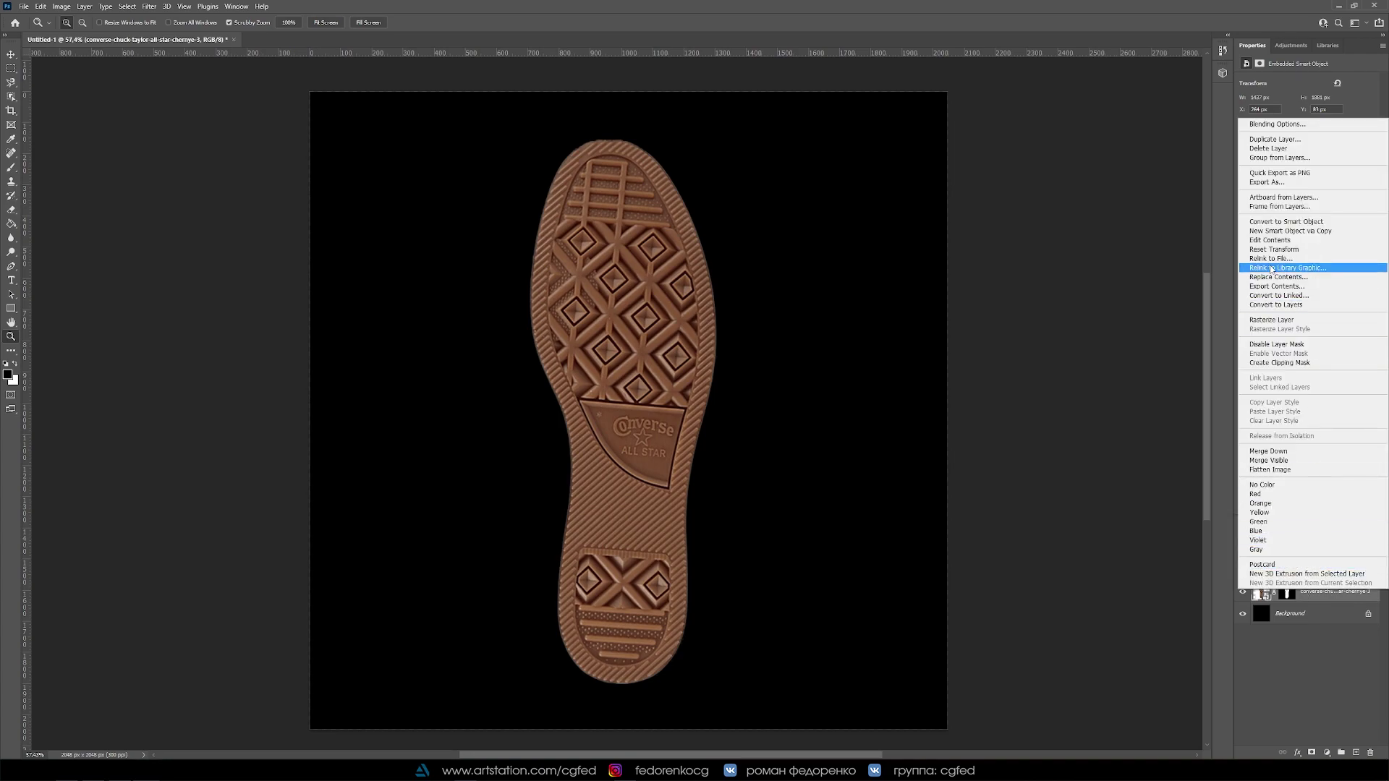
{"action": "left_click", "coordinate": [1269, 320]}
{"action": "key", "text": "ctrl+z"}
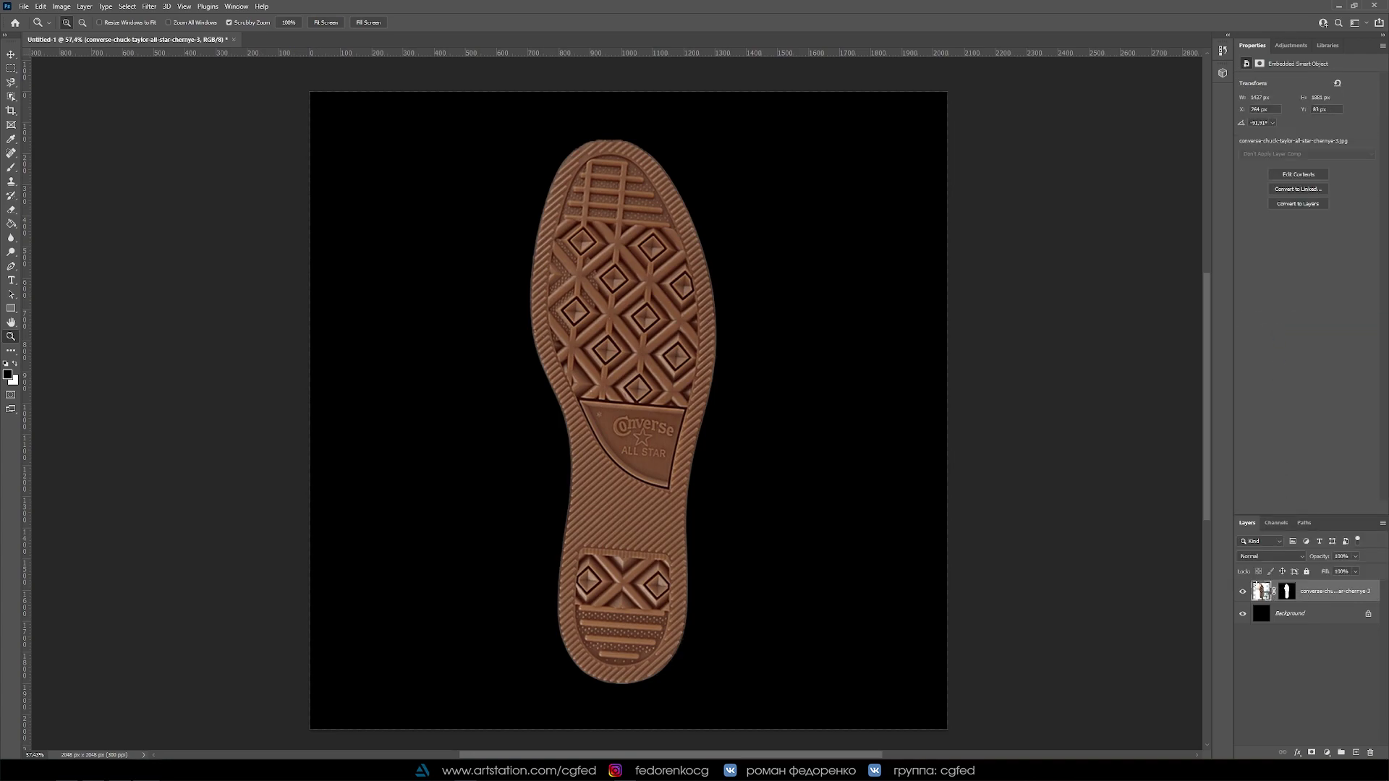
{"action": "right_click", "coordinate": [1304, 589]}
{"action": "left_click", "coordinate": [1315, 225]}
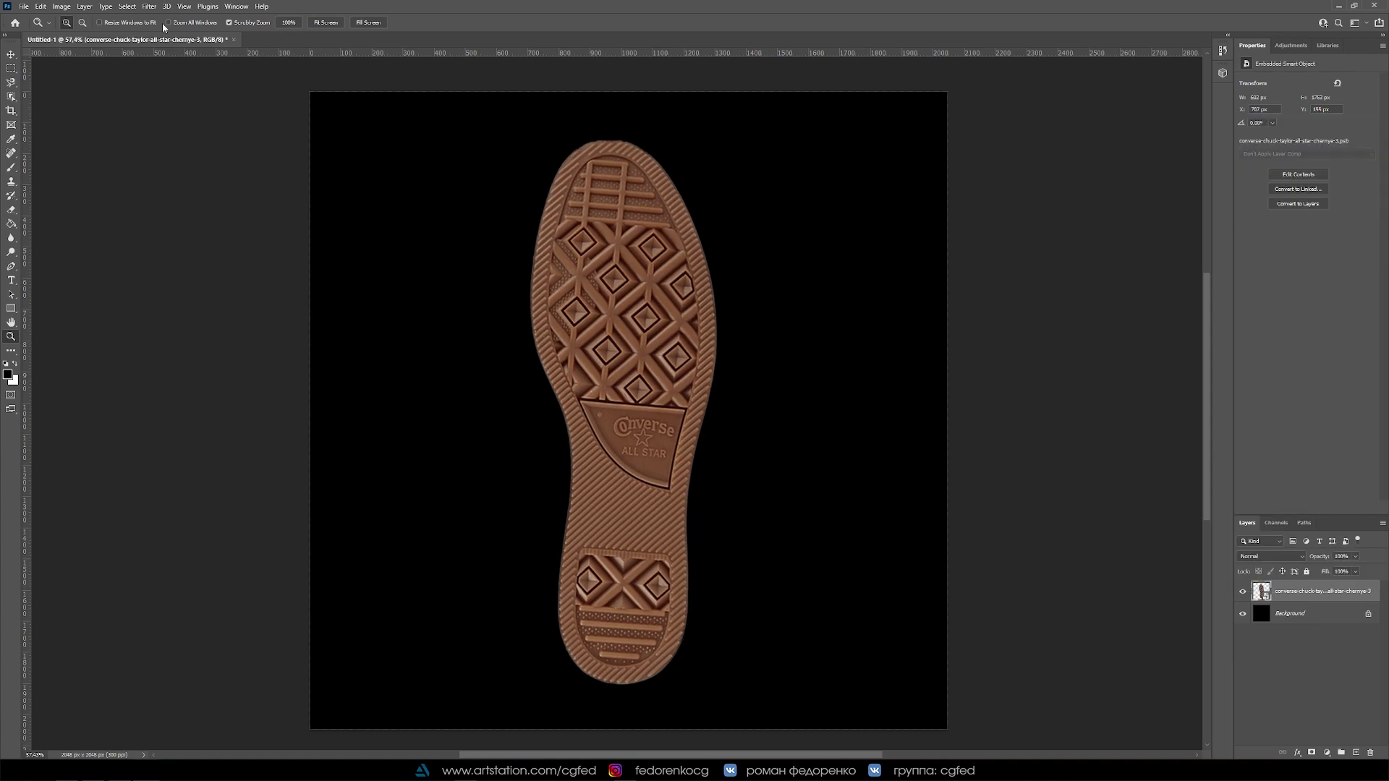
{"action": "left_click", "coordinate": [41, 7]}
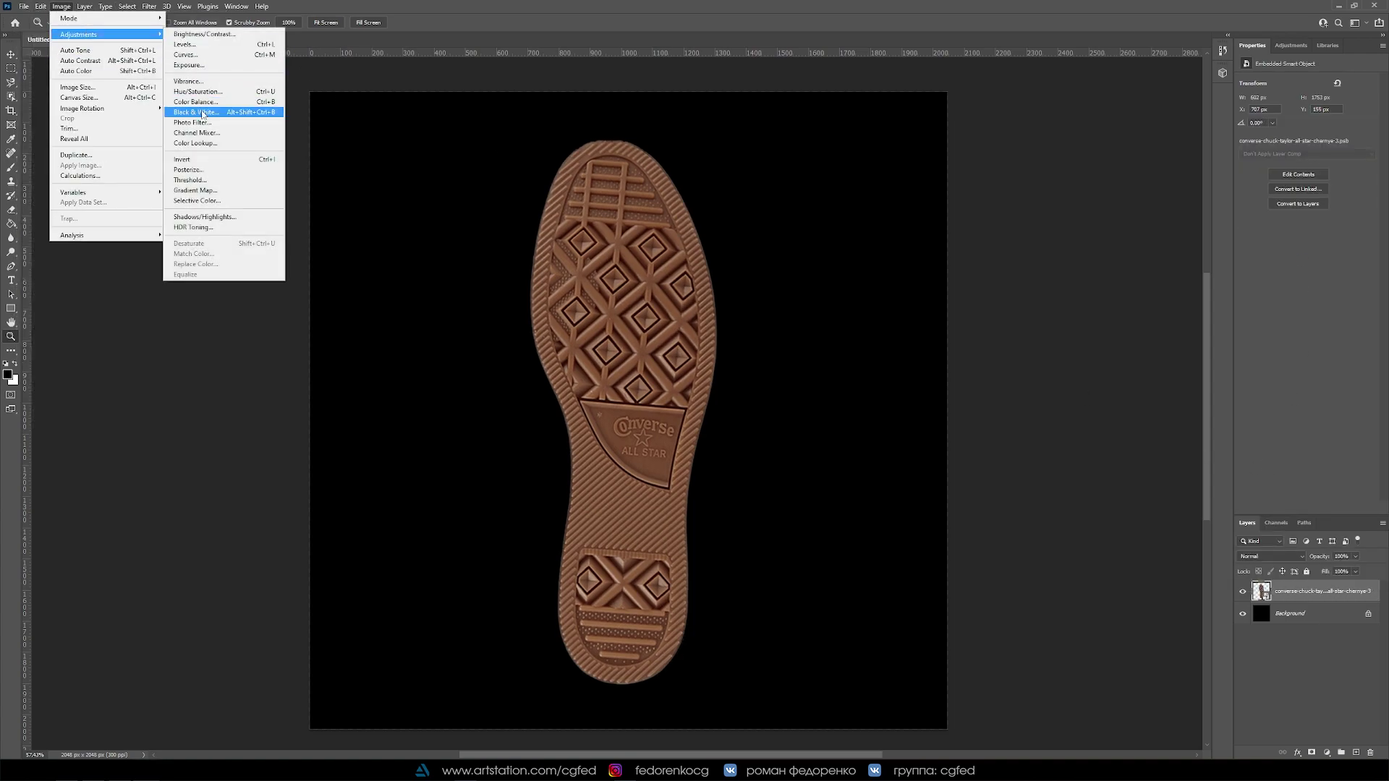
Apply a default Black & White adjustment to the sole smart object, inspect it, then start Save As.
{"action": "left_click", "coordinate": [217, 108]}
{"action": "key", "text": "Return"}
{"action": "mouse_move", "coordinate": [723, 302]}
{"action": "left_mouse_down"}
{"action": "mouse_move", "coordinate": [675, 348]}
{"action": "mouse_move", "coordinate": [726, 358]}
{"action": "left_mouse_up"}
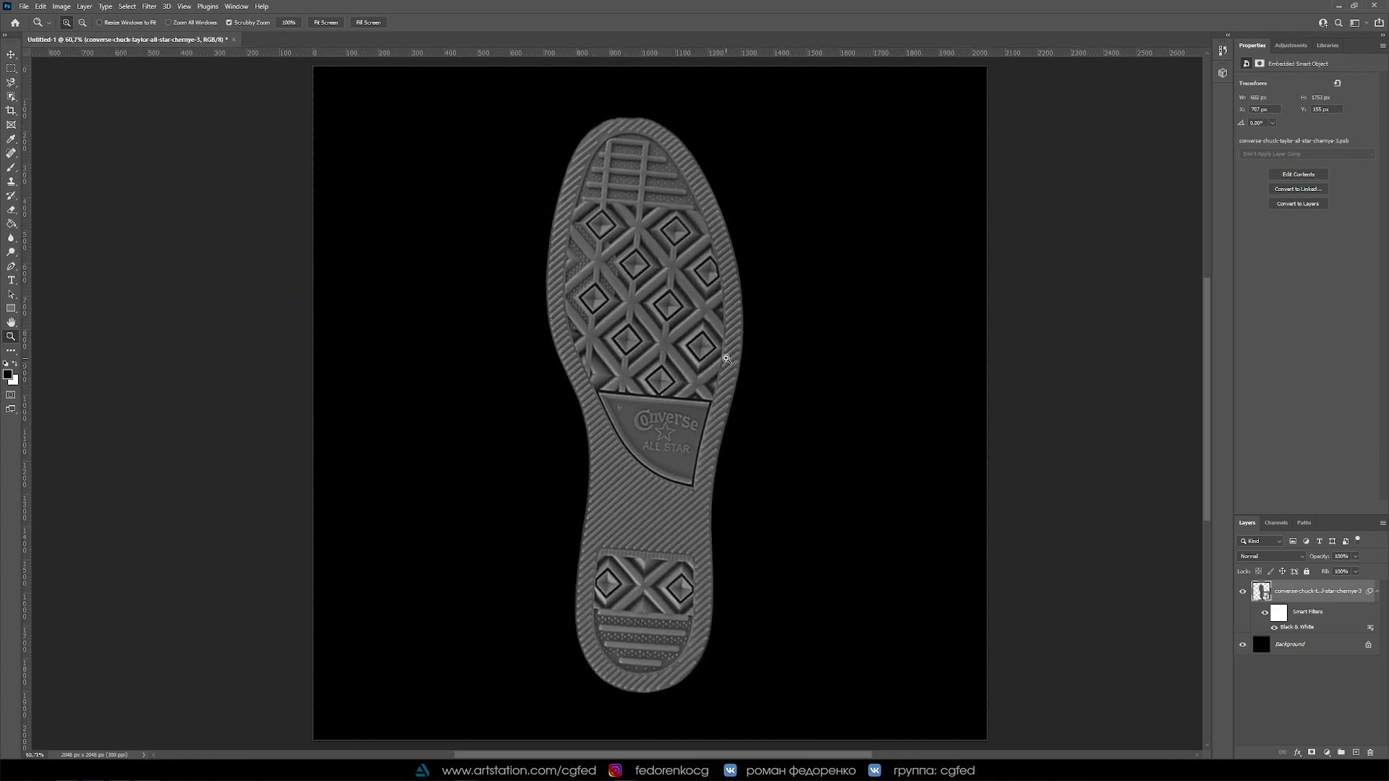
{"action": "left_click_drag", "start_coordinate": [774, 420], "coordinate": [742, 411]}
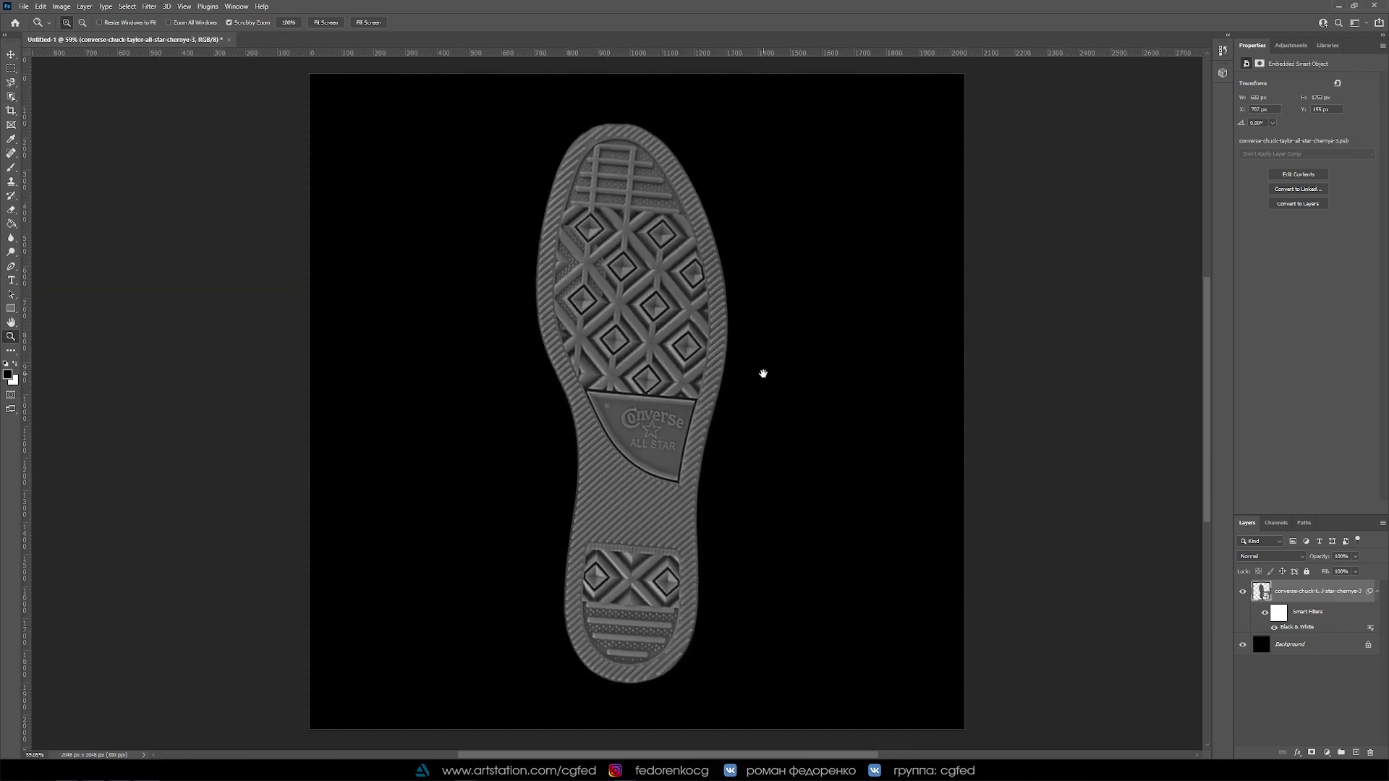
{"action": "key", "text": "ctrl+shift+s"}
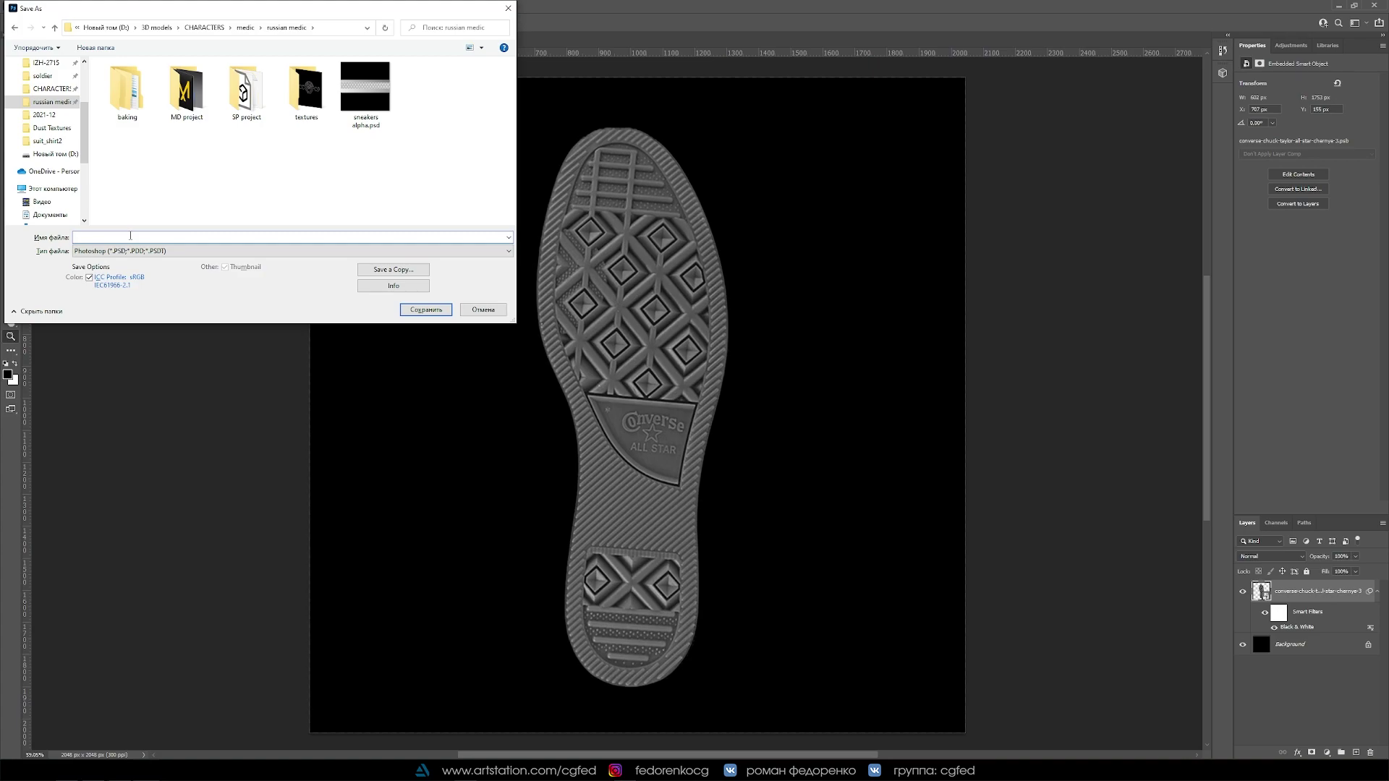
Save the greyscale alpha as 'sneakers alpha 2.psd', accepting the Photoshop format options.
{"action": "type", "text": "snea alpha"}
{"action": "type", "text": "2"}
{"action": "key", "text": "Return"}
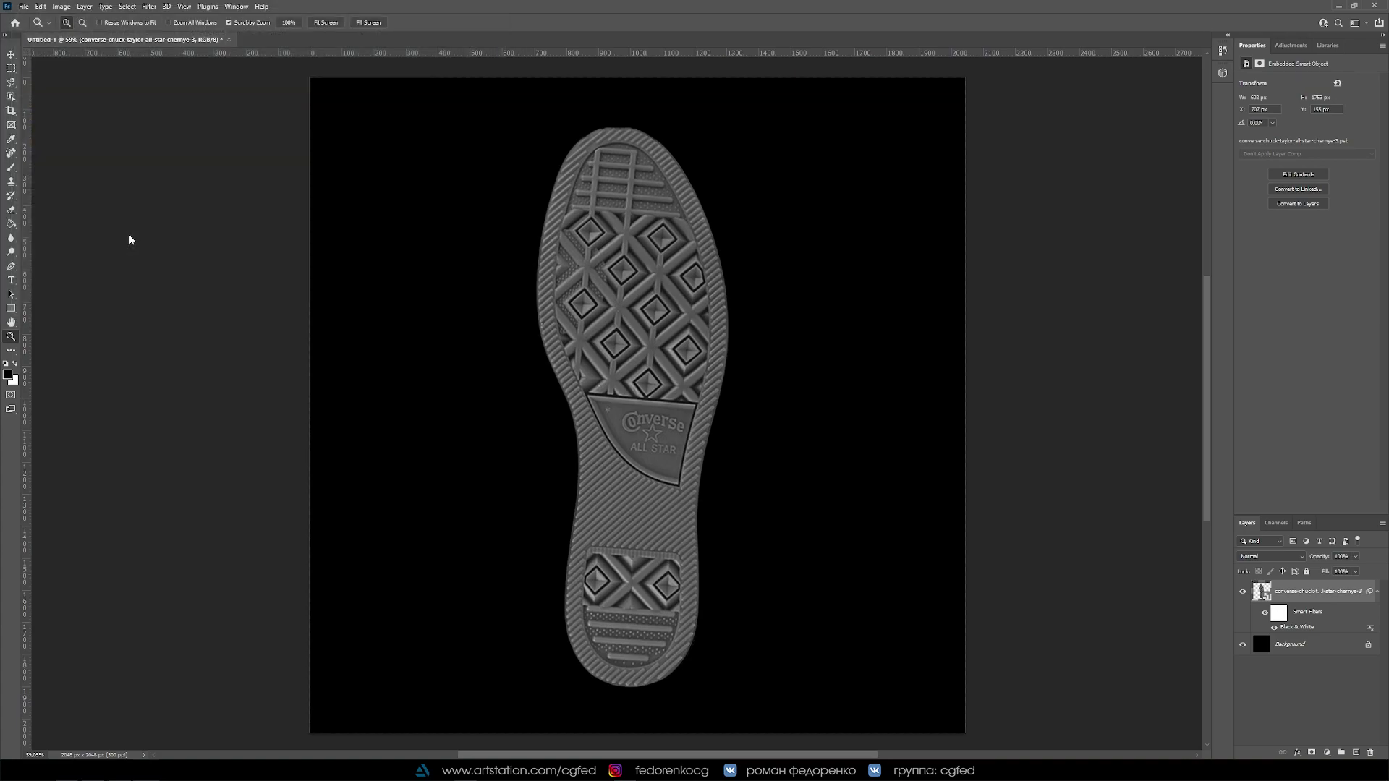
{"action": "left_click", "coordinate": [640, 162]}
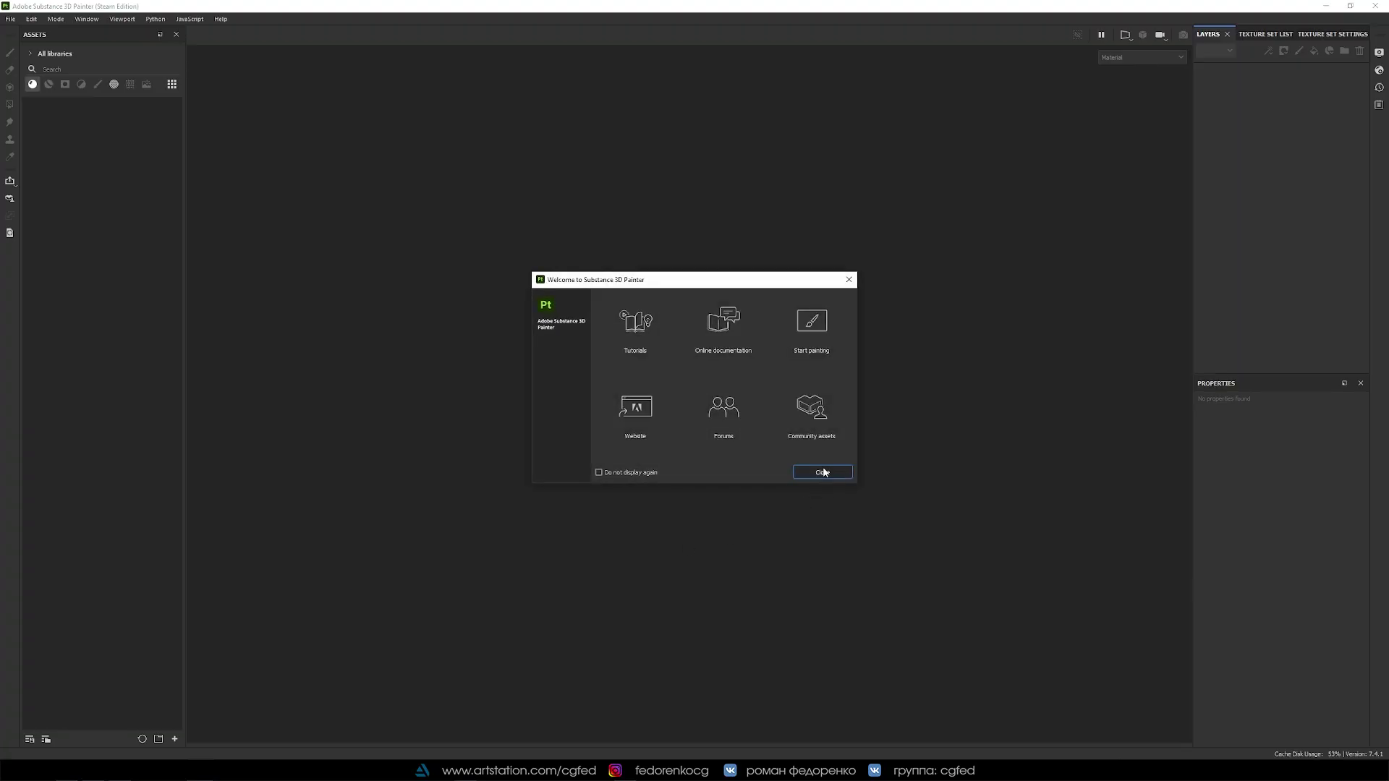
Close the Welcome screen and open 'SP project russian medic' from Recent Projects.
{"action": "left_click", "coordinate": [824, 471]}
{"action": "left_click", "coordinate": [10, 19]}
{"action": "left_click", "coordinate": [217, 54]}
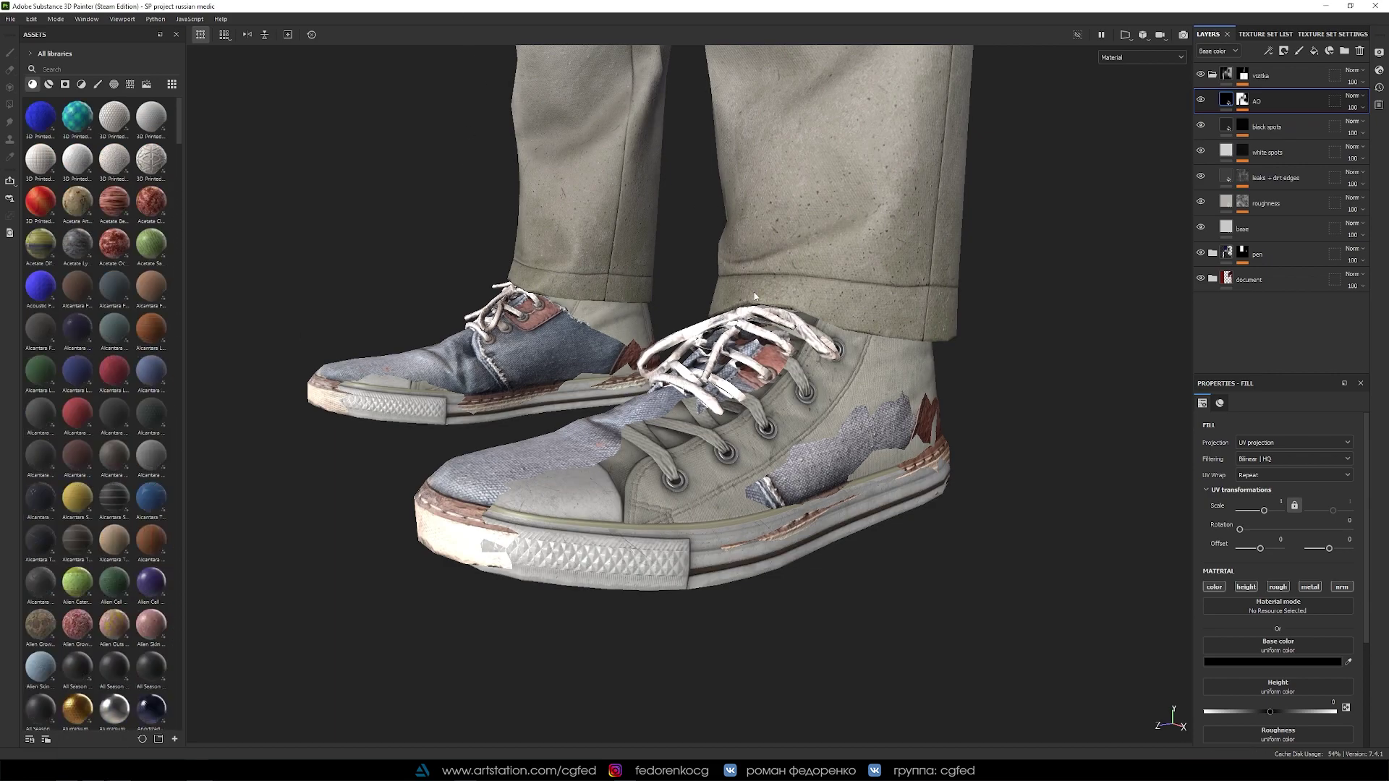
Hide M_sneakers1 and, in M_sneakers2, add a Height-only fill layer to Folder 6.
{"action": "left_click_drag", "start_coordinate": [754, 296], "coordinate": [731, 304], "text": "alt"}
{"action": "left_click", "coordinate": [1265, 34]}
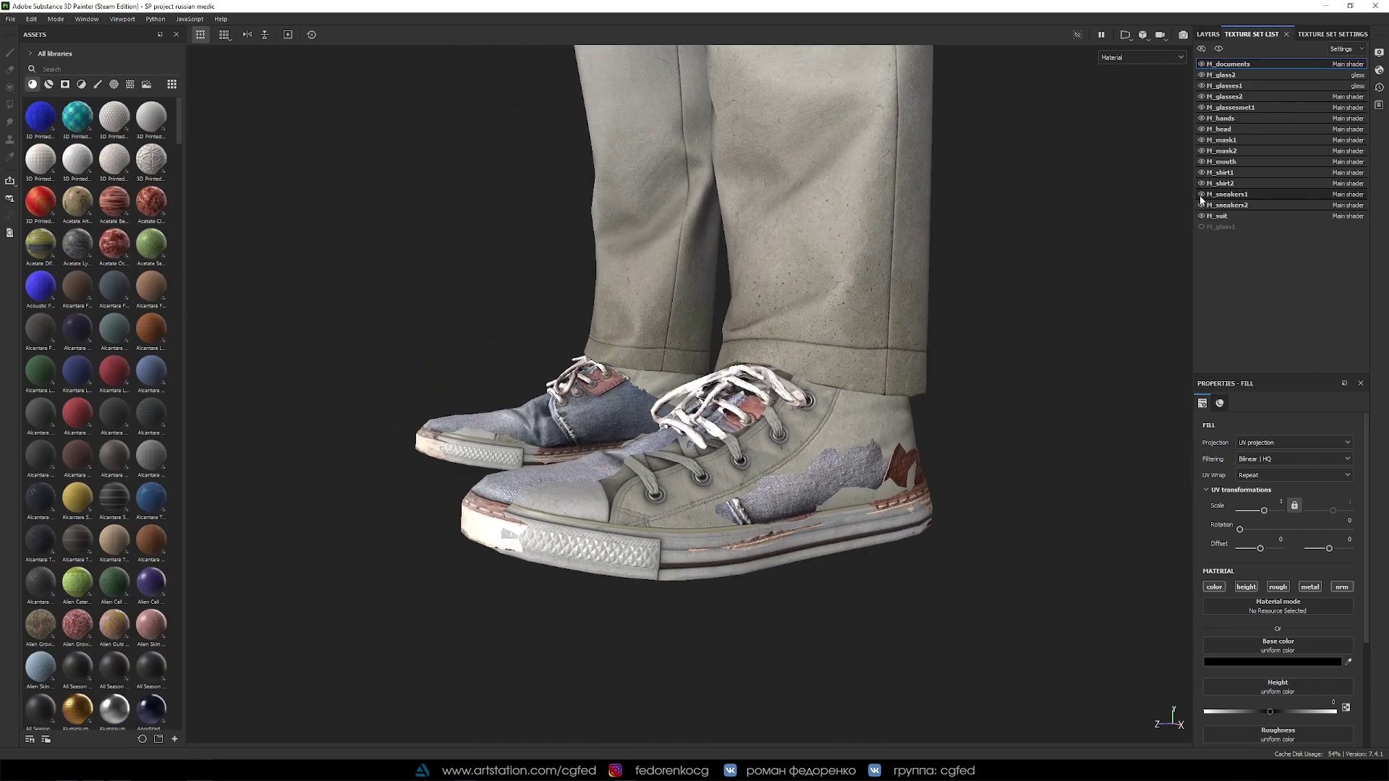
{"action": "left_click", "coordinate": [1201, 195]}
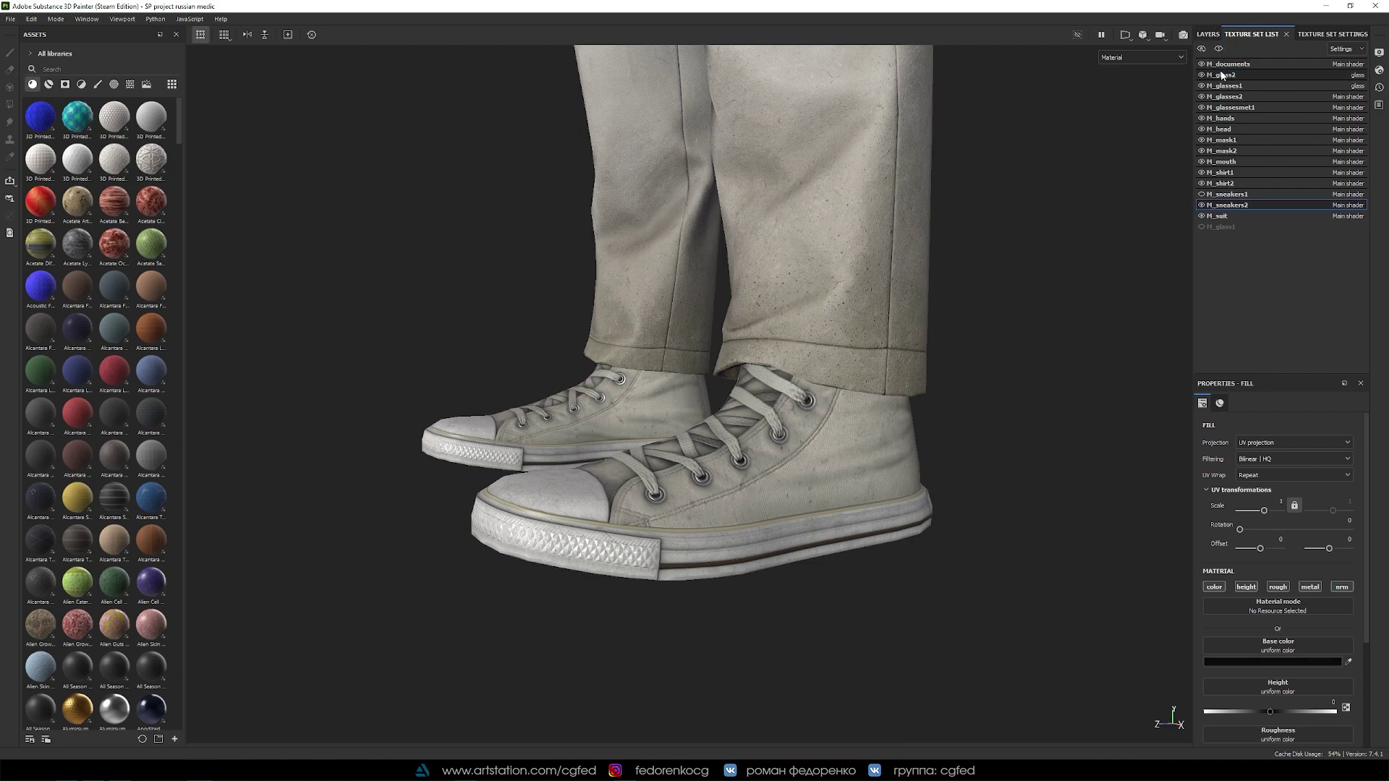
{"action": "left_click", "coordinate": [1208, 34]}
{"action": "left_click_drag", "start_coordinate": [832, 217], "coordinate": [851, 273], "text": "alt"}
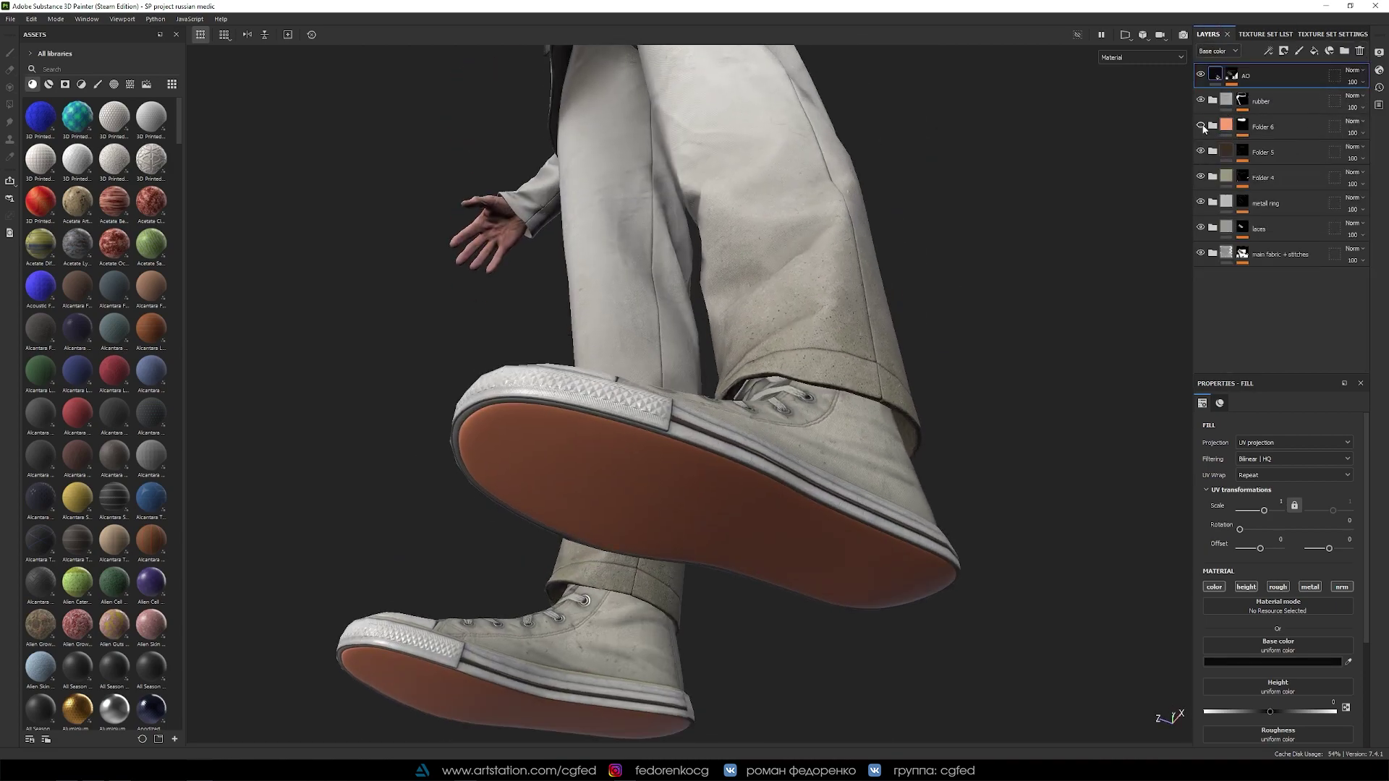
{"action": "left_click", "coordinate": [1201, 126]}
{"action": "left_click", "coordinate": [1212, 126]}
{"action": "left_click", "coordinate": [1314, 51]}
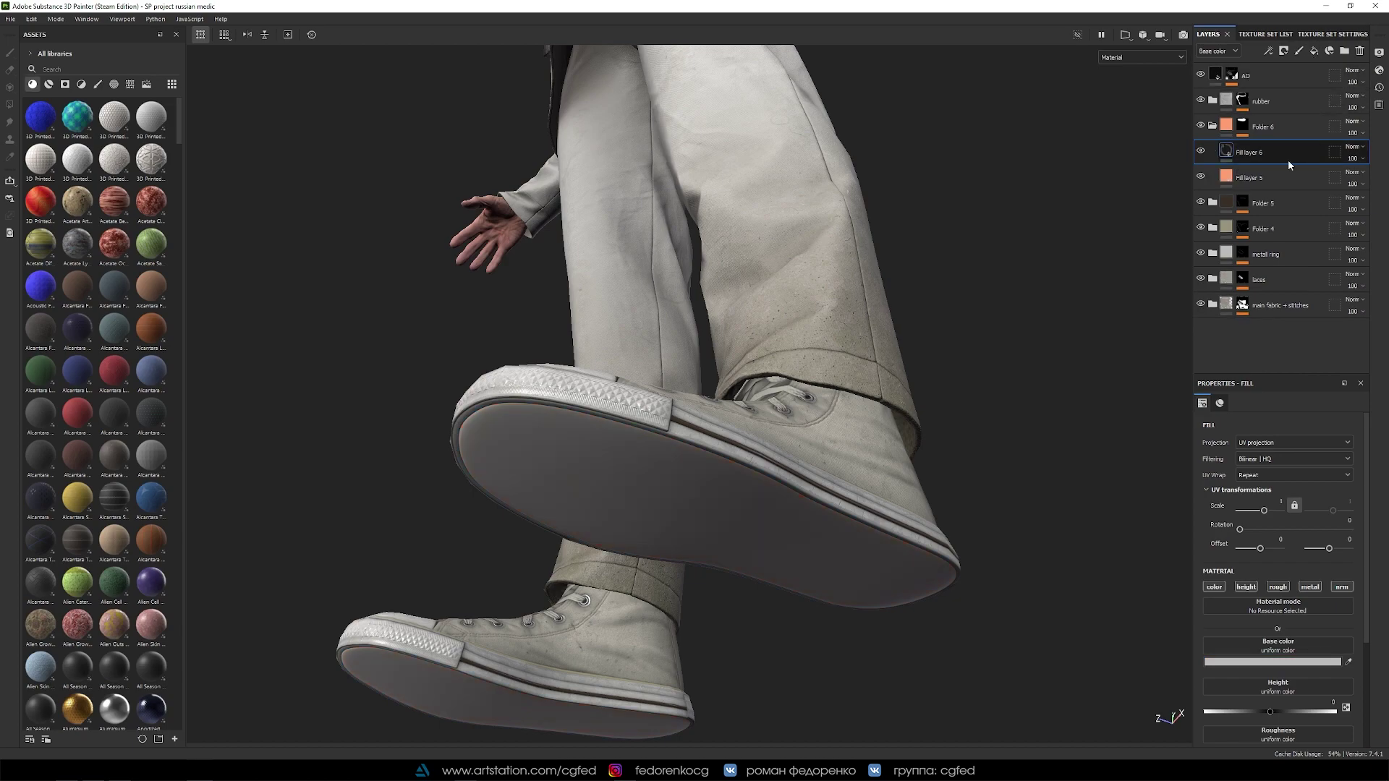
{"action": "left_click", "coordinate": [1246, 587]}
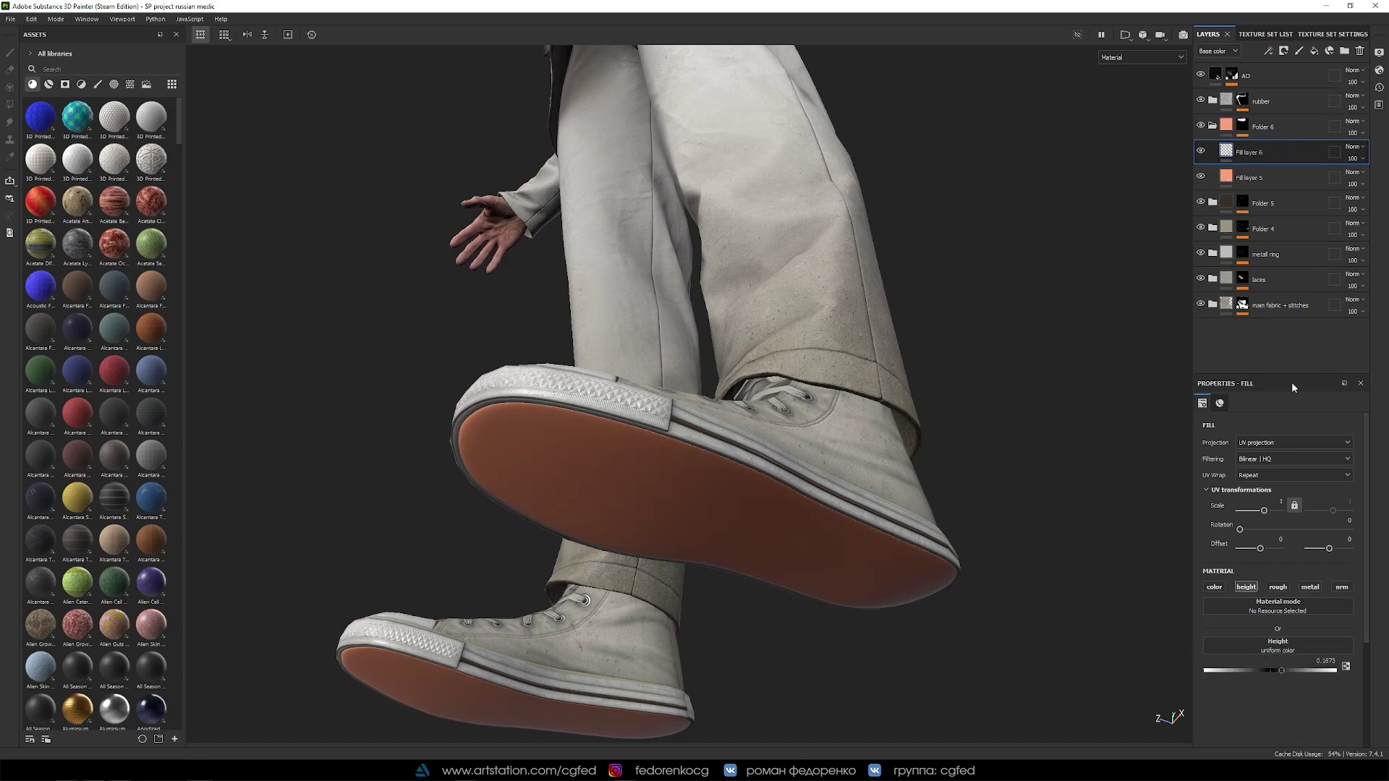
Give the fill layer a black mask with a Fill effect using imported sneakers alpha 2.psd as Grayscale.
{"action": "right_click", "coordinate": [1246, 164]}
{"action": "left_click", "coordinate": [1273, 522]}
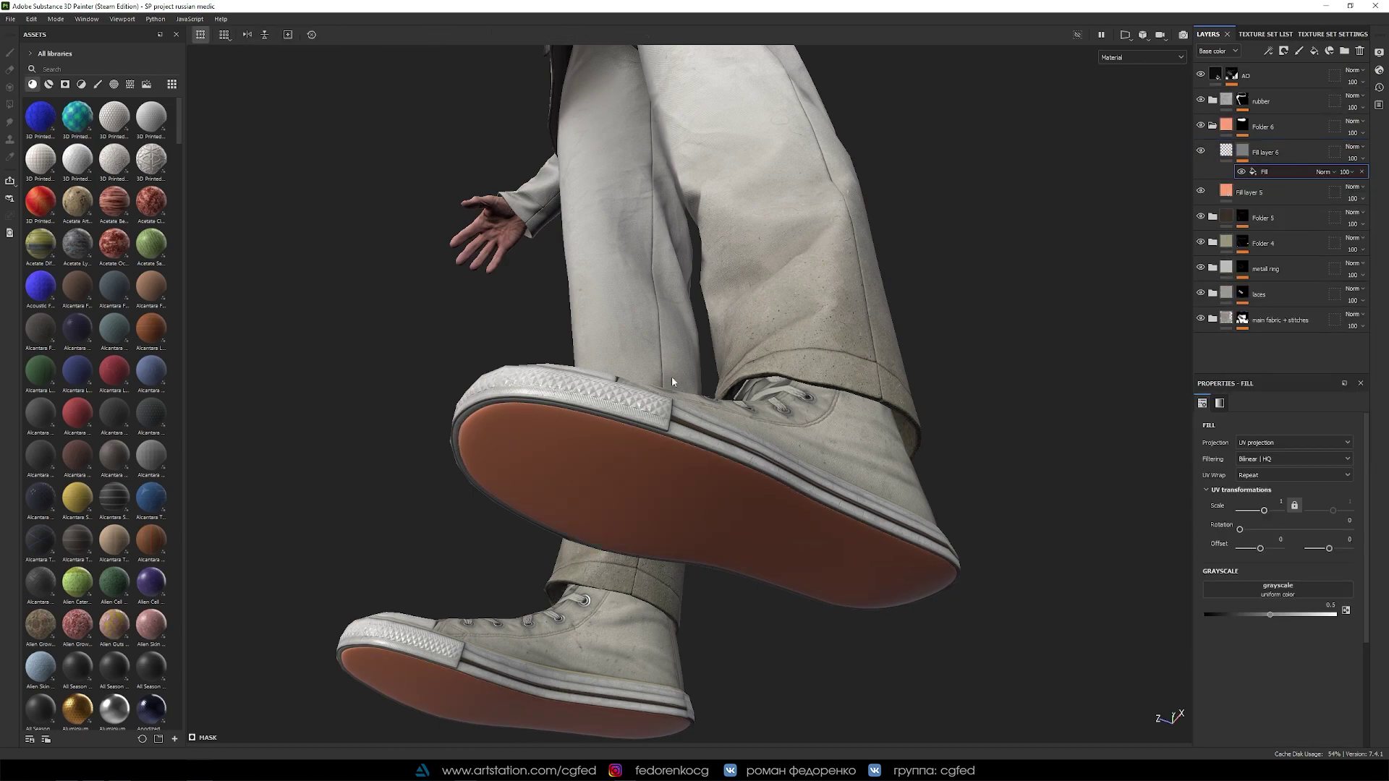
{"action": "left_click", "coordinate": [349, 369]}
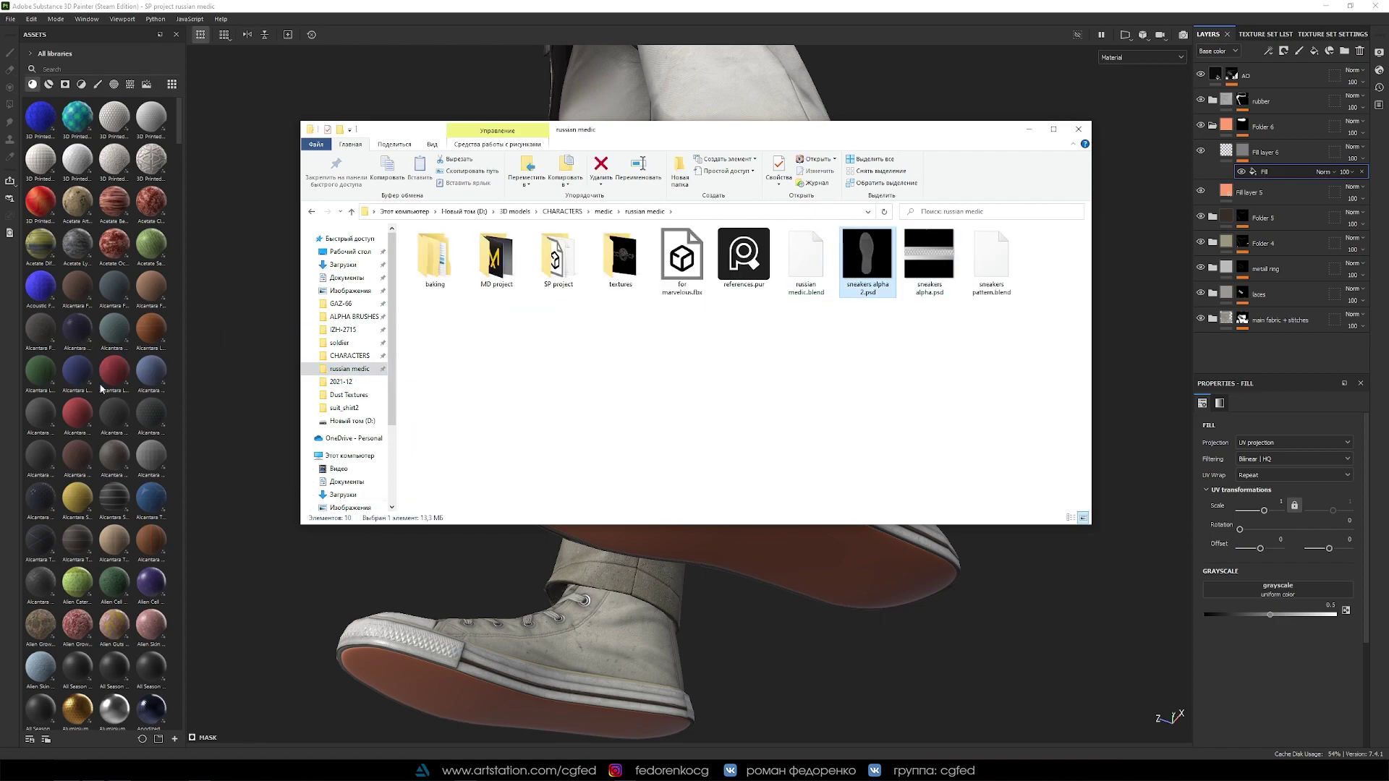
{"action": "left_click_drag", "start_coordinate": [867, 261], "coordinate": [102, 388]}
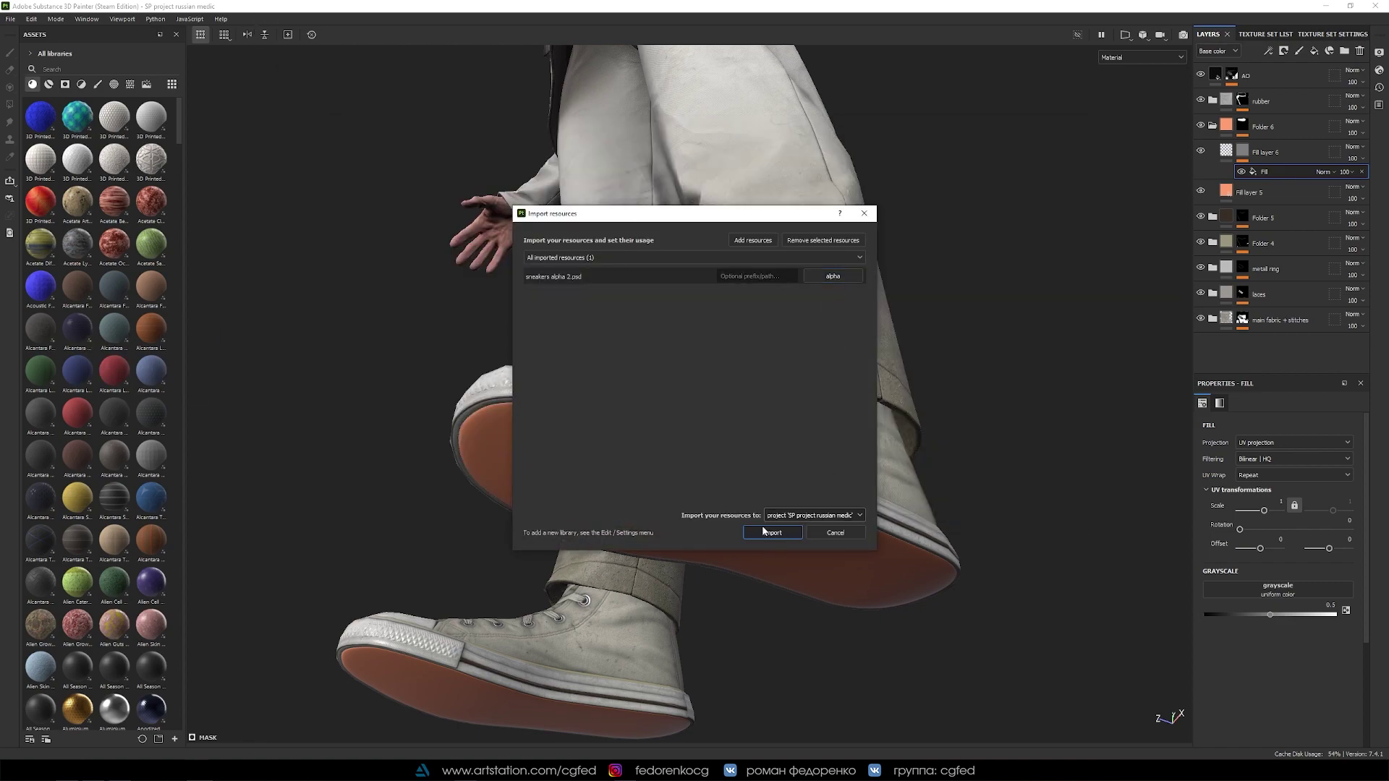
{"action": "left_click", "coordinate": [770, 533]}
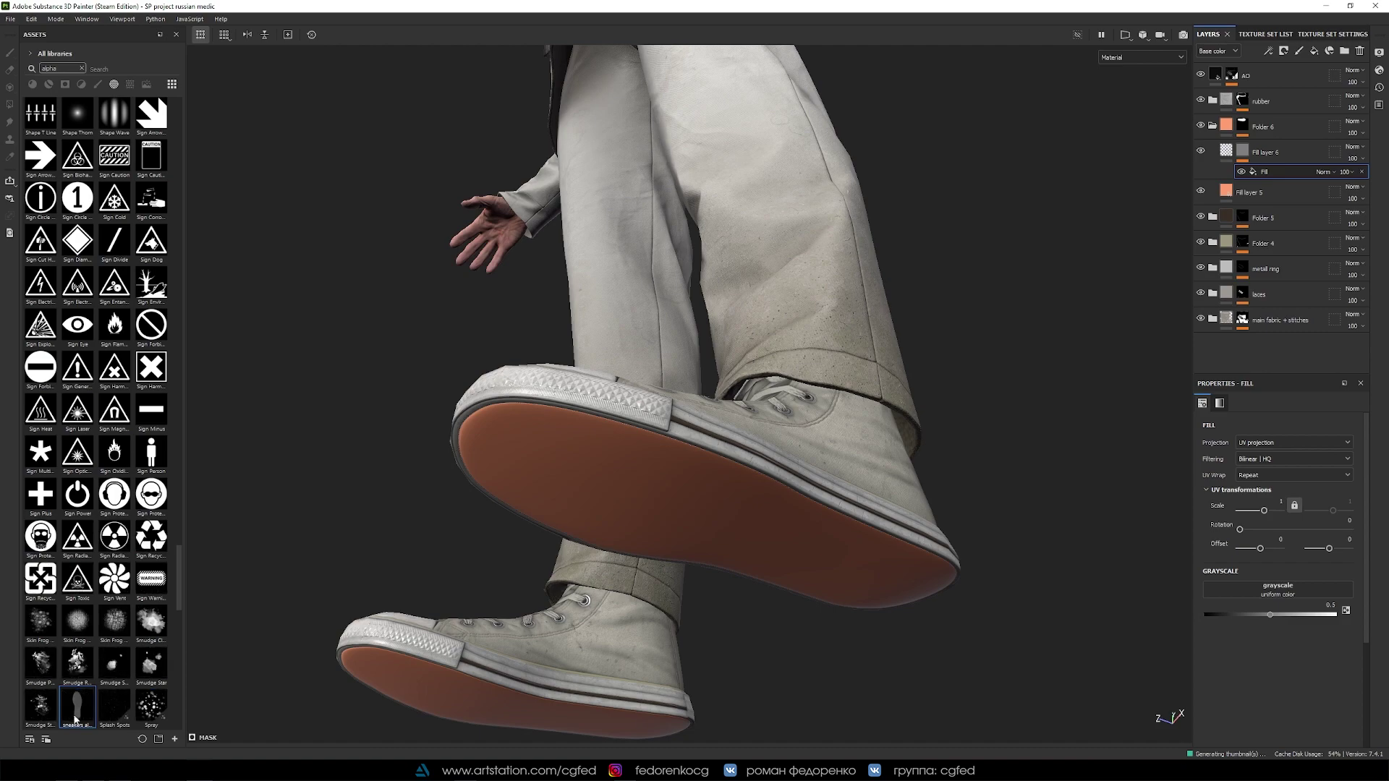
{"action": "left_click_drag", "start_coordinate": [941, 550], "coordinate": [653, 368], "text": "alt"}
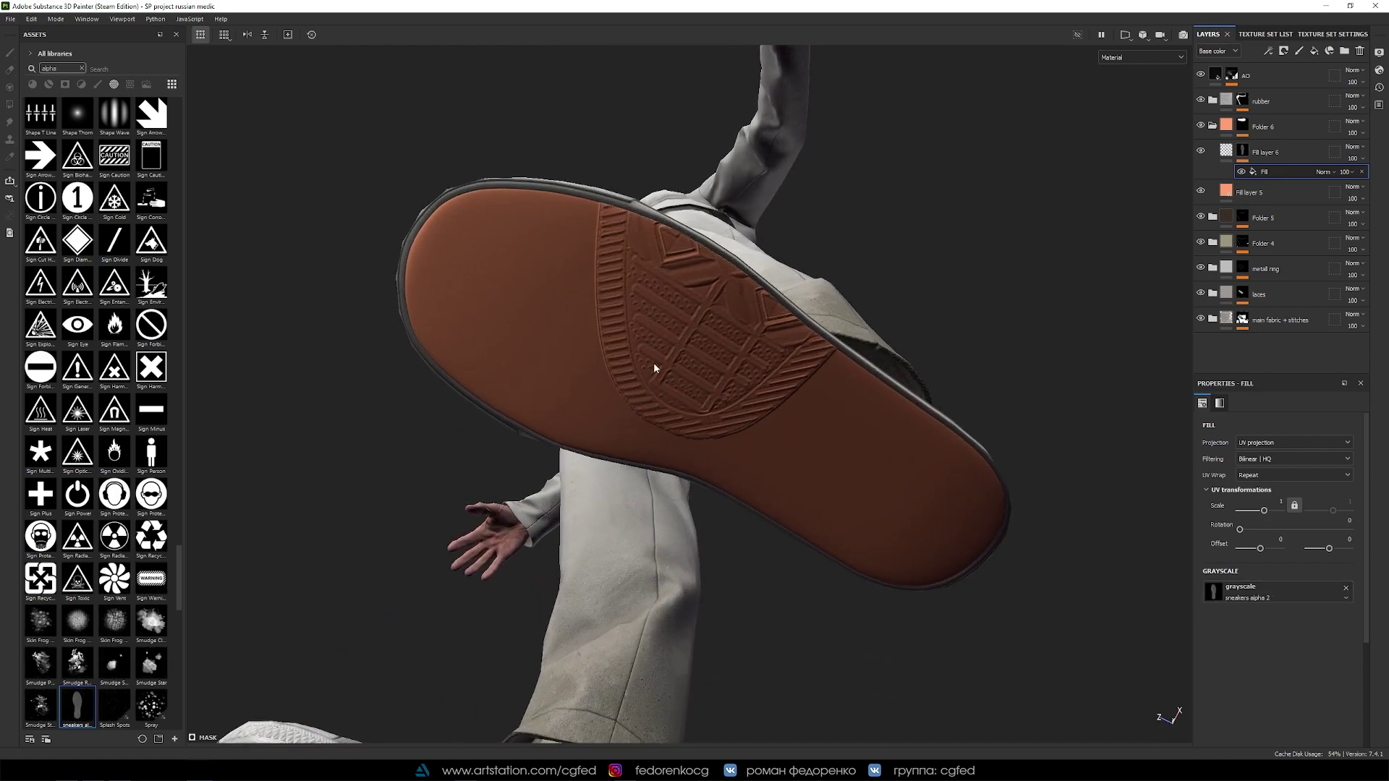
In the 3D/2D split view, rotate the sole alpha about 270°, scale it and centre it on the sole UV island.
{"action": "key", "text": "F1"}
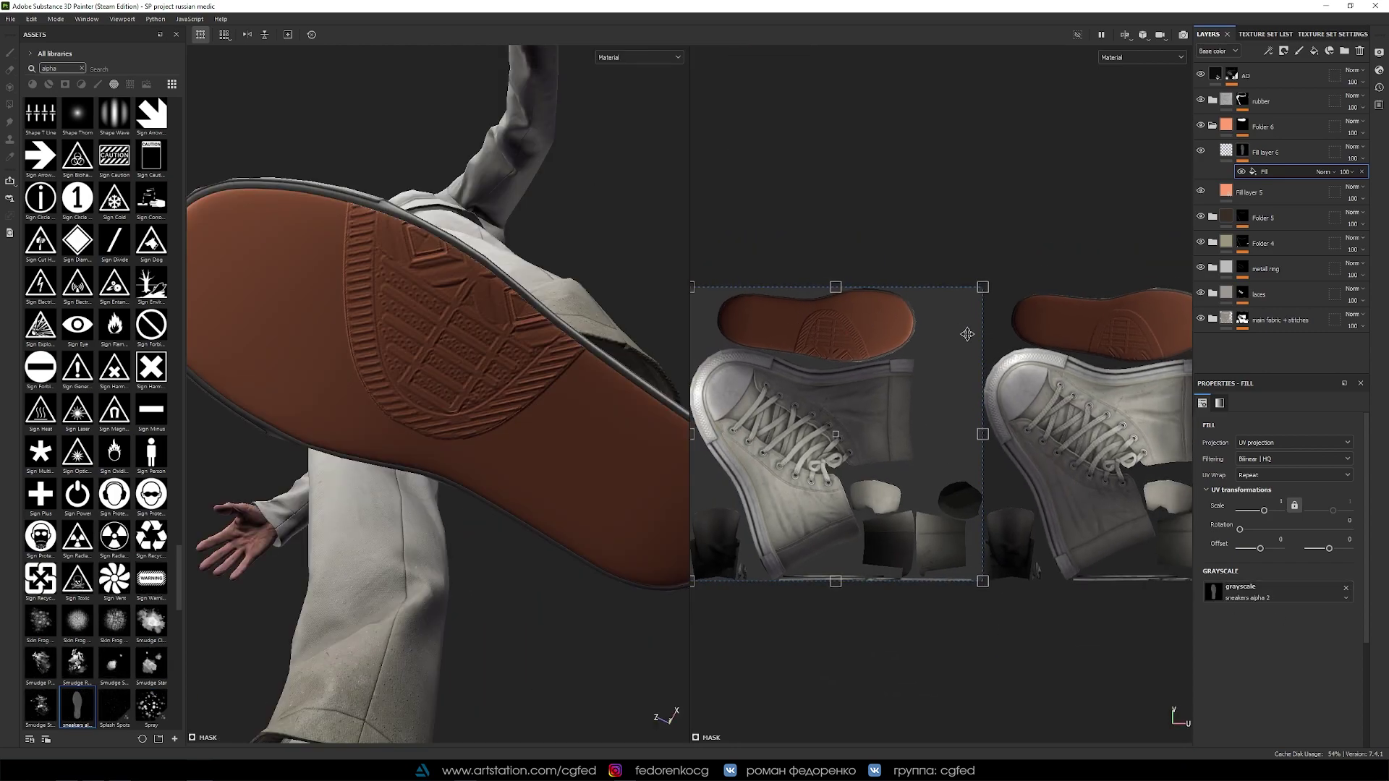
{"action": "mouse_move", "coordinate": [956, 281]}
{"action": "left_mouse_down"}
{"action": "mouse_move", "coordinate": [993, 217]}
{"action": "mouse_move", "coordinate": [943, 211]}
{"action": "left_mouse_up"}
{"action": "scroll", "coordinate": [832, 316], "scroll_direction": "up", "scroll_amount": 2}
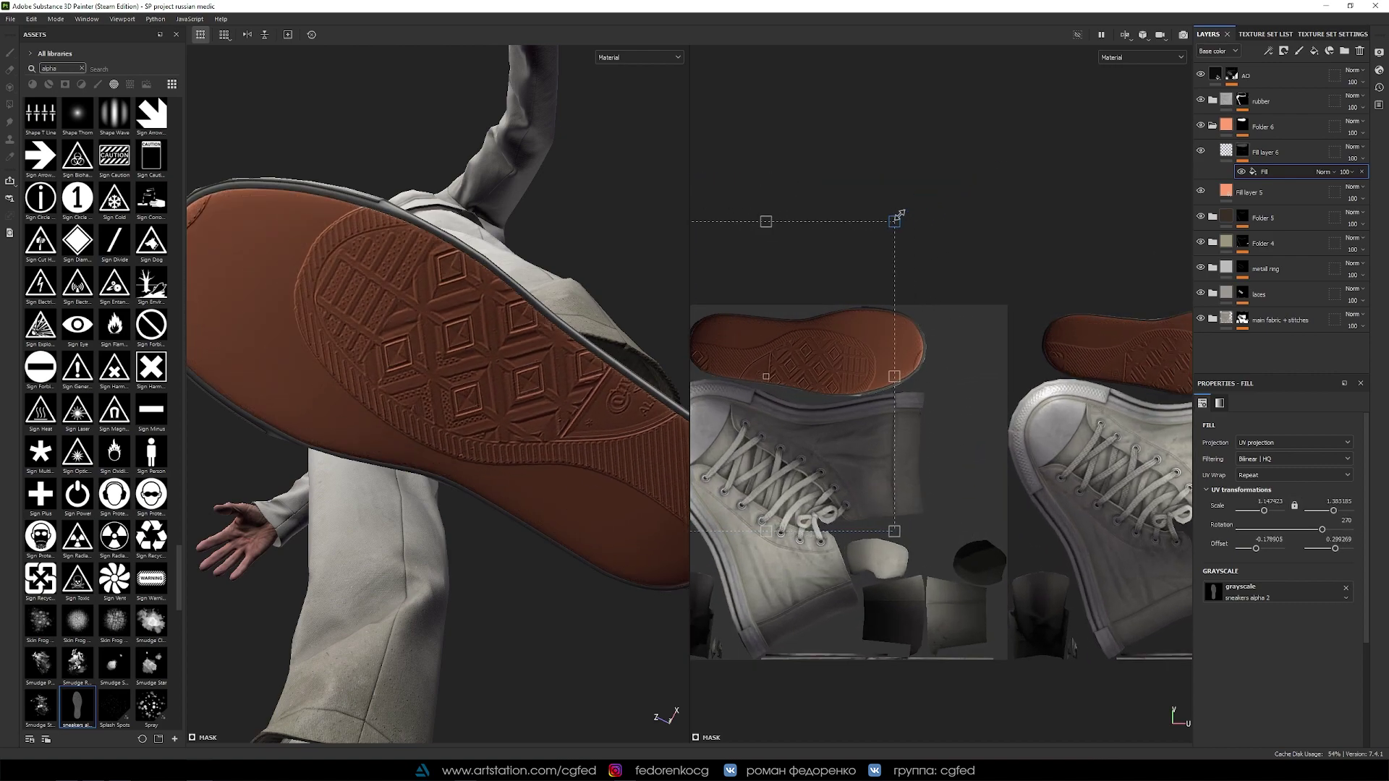
{"action": "scroll", "coordinate": [840, 337], "scroll_direction": "up", "scroll_amount": 3}
{"action": "scroll", "coordinate": [941, 333], "scroll_direction": "down", "scroll_amount": 1}
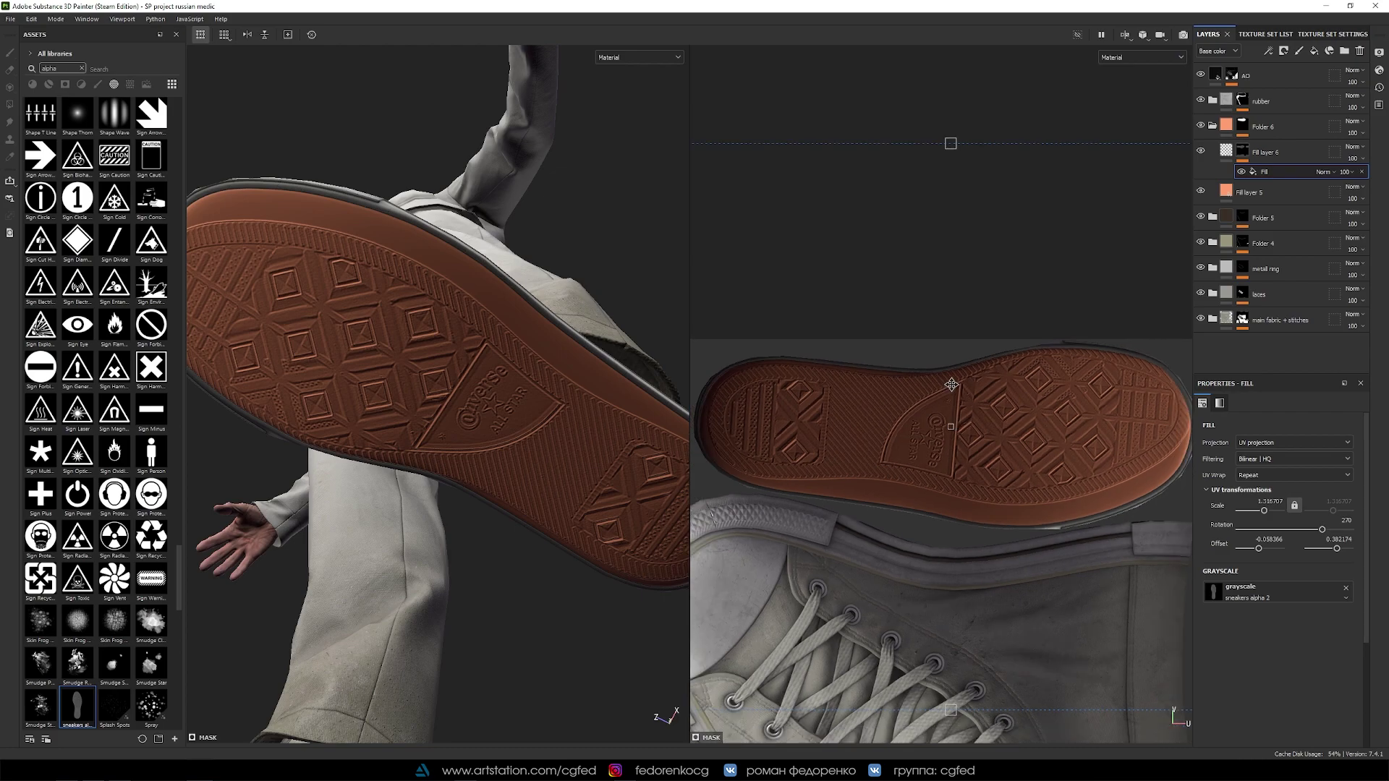
{"action": "middle_click_drag", "start_coordinate": [973, 329], "coordinate": [1006, 330]}
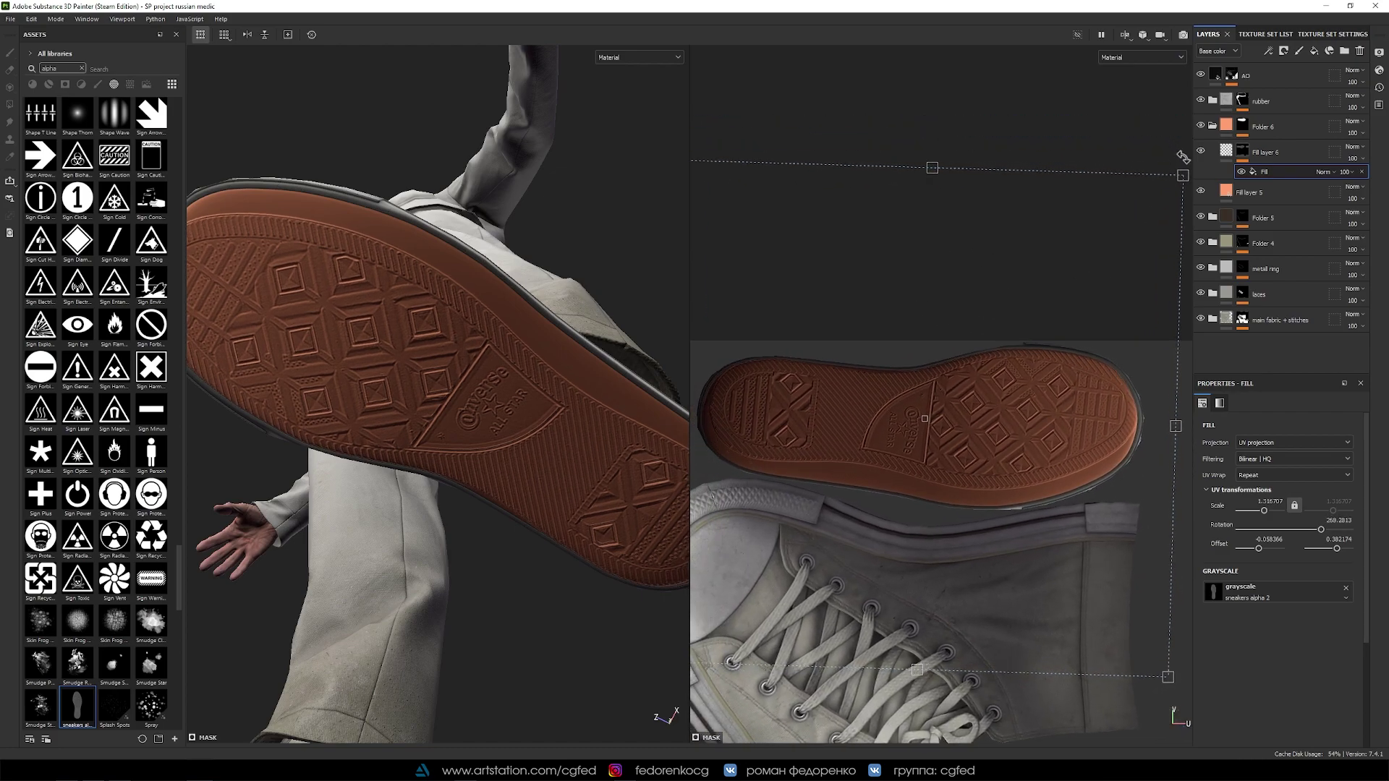
{"action": "left_click_drag", "start_coordinate": [1176, 148], "coordinate": [1179, 192]}
{"action": "middle_click_drag", "start_coordinate": [945, 384], "coordinate": [936, 182]}
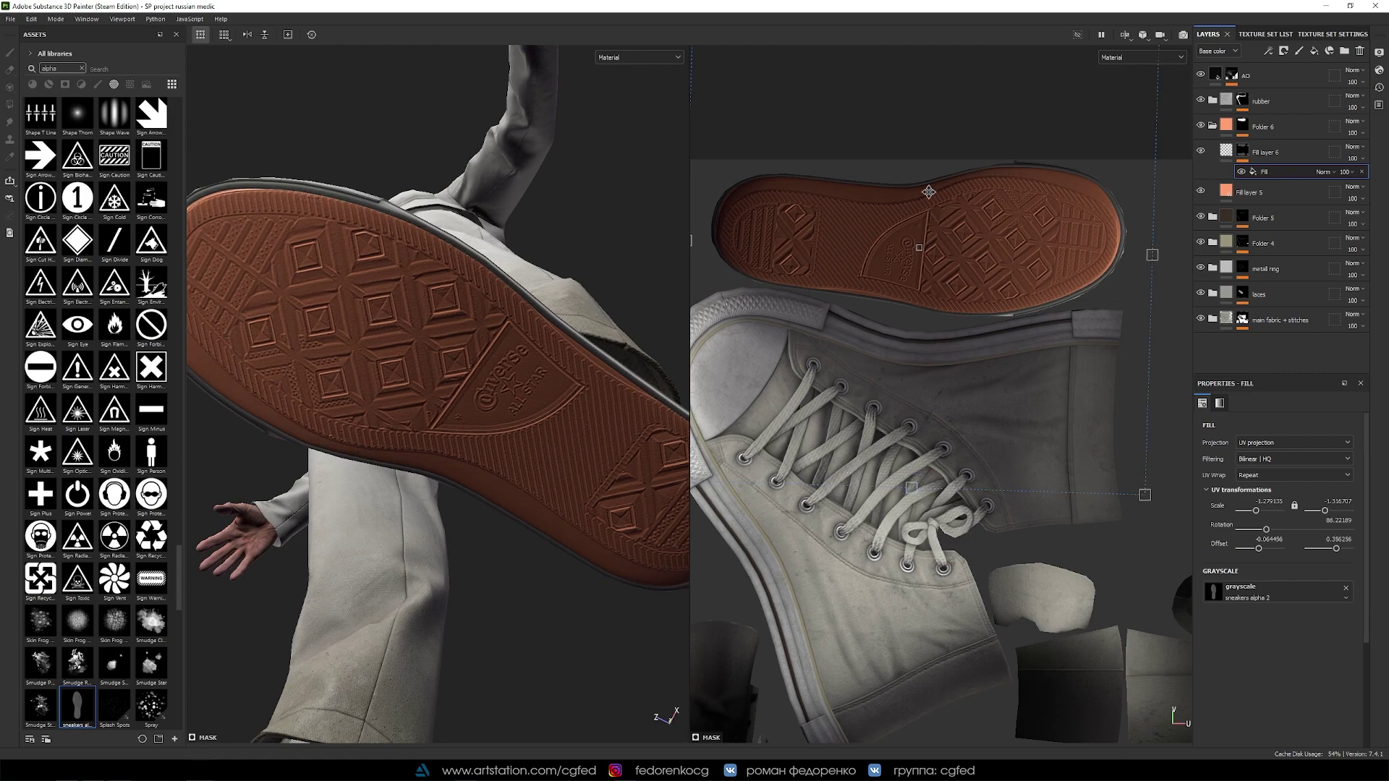
{"action": "middle_click_drag", "start_coordinate": [927, 126], "coordinate": [935, 223]}
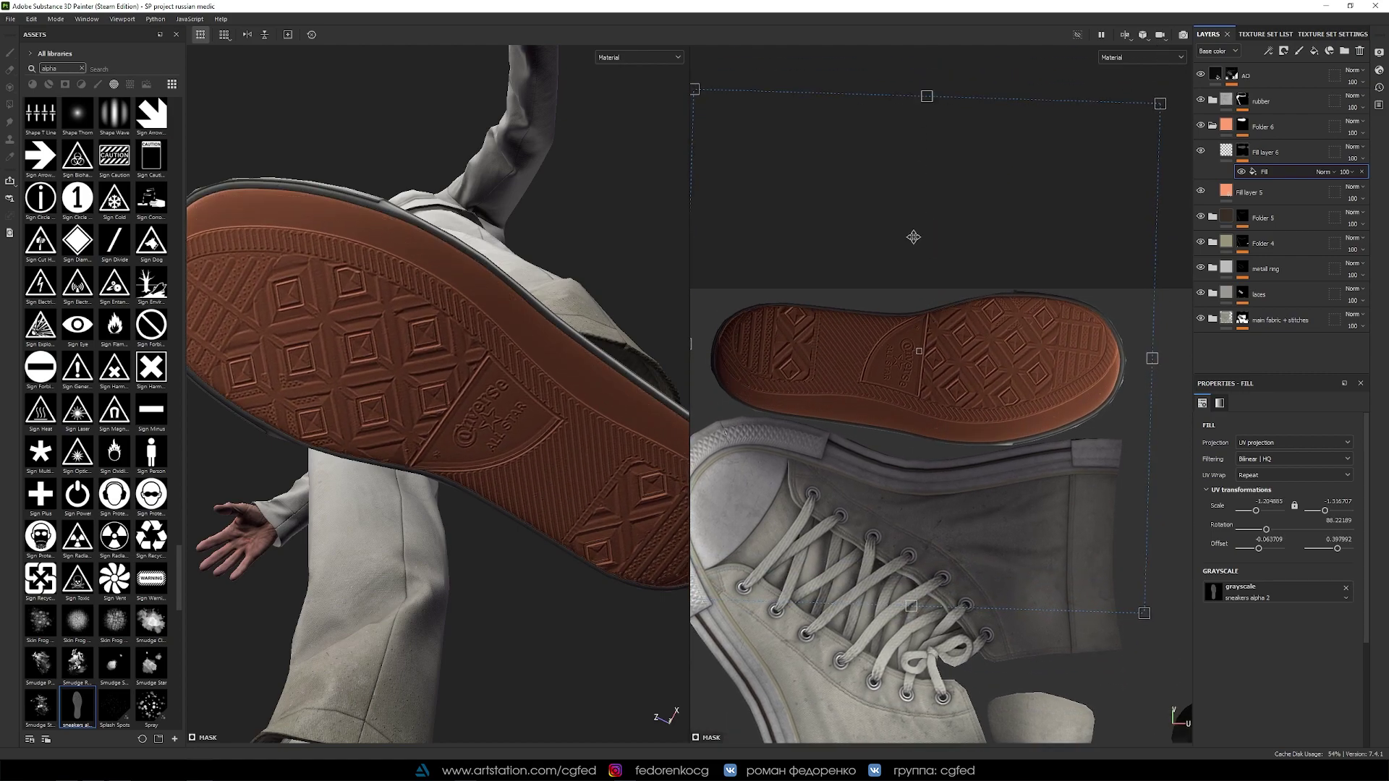
{"action": "mouse_move", "coordinate": [913, 237]}
{"action": "left_mouse_down"}
{"action": "mouse_move", "coordinate": [933, 134]}
{"action": "mouse_move", "coordinate": [946, 213]}
{"action": "left_mouse_up"}
{"action": "left_click_drag", "start_coordinate": [463, 311], "coordinate": [452, 246], "text": "alt"}
Set the mask fill to Warp projection and move the projection box down to the feet, rotated flat.
{"action": "left_click", "coordinate": [1293, 442]}
{"action": "left_click", "coordinate": [1287, 522]}
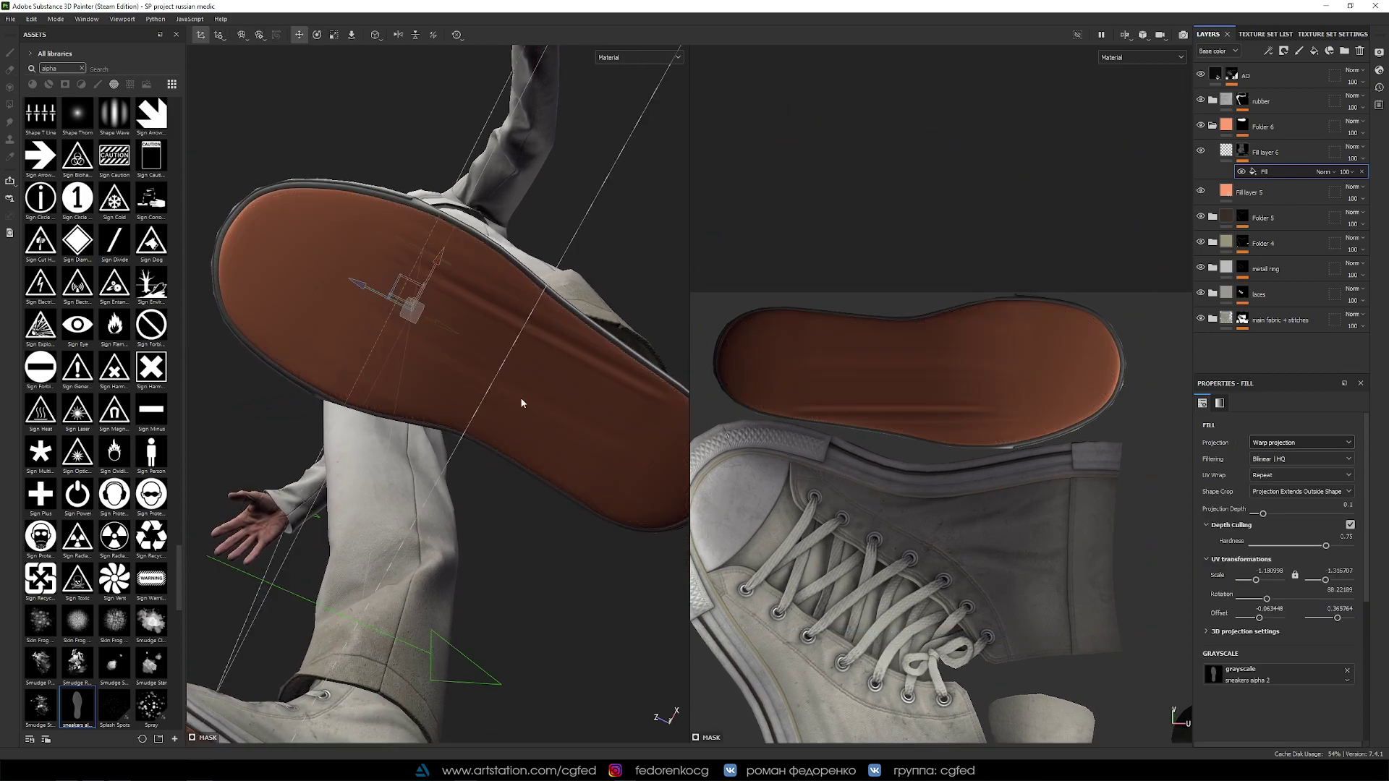
{"action": "key", "text": "f"}
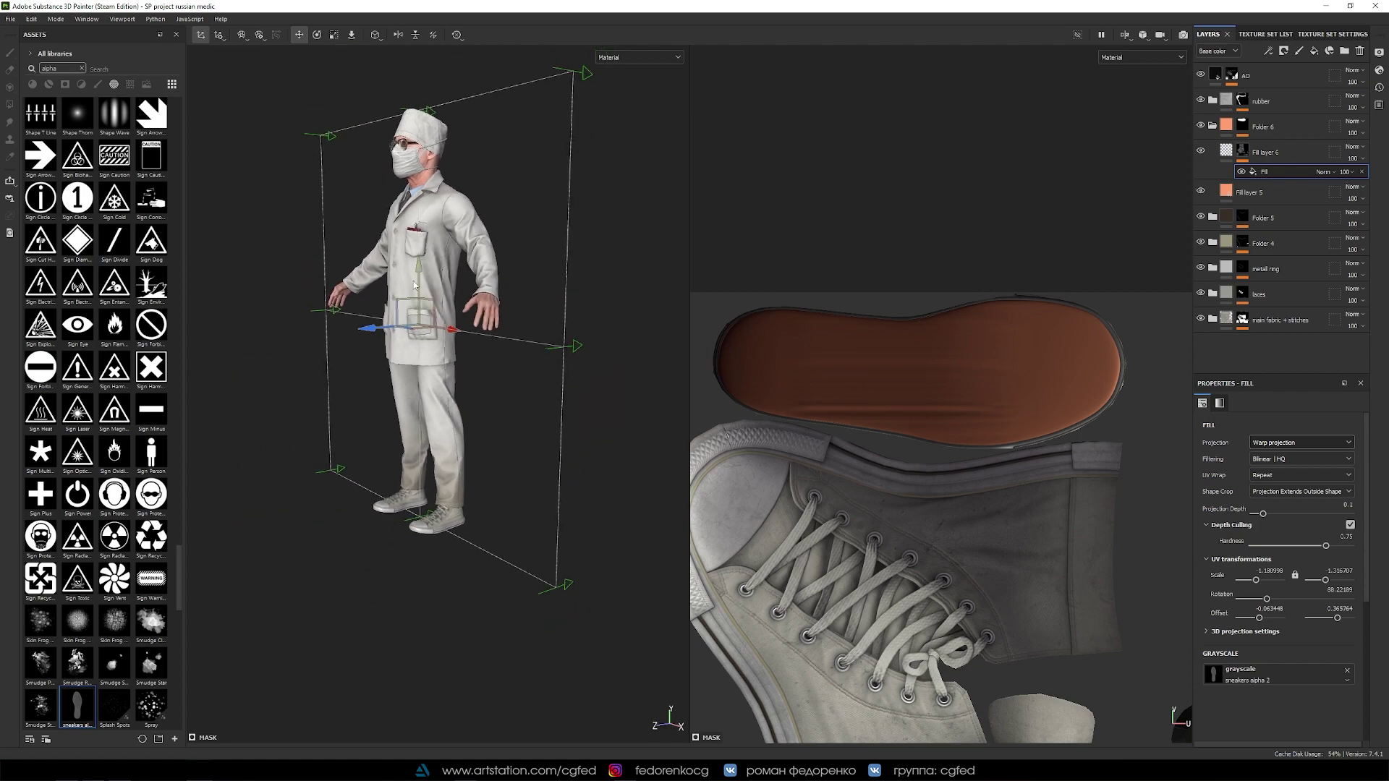
{"action": "mouse_move", "coordinate": [415, 284]}
{"action": "left_mouse_down"}
{"action": "mouse_move", "coordinate": [417, 487]}
{"action": "mouse_move", "coordinate": [492, 502]}
{"action": "mouse_move", "coordinate": [550, 374]}
{"action": "mouse_move", "coordinate": [507, 434]}
{"action": "mouse_move", "coordinate": [506, 463]}
{"action": "mouse_move", "coordinate": [504, 380]}
{"action": "mouse_move", "coordinate": [434, 304]}
{"action": "left_mouse_up"}
{"action": "left_click", "coordinate": [316, 34]}
{"action": "key", "text": "w"}
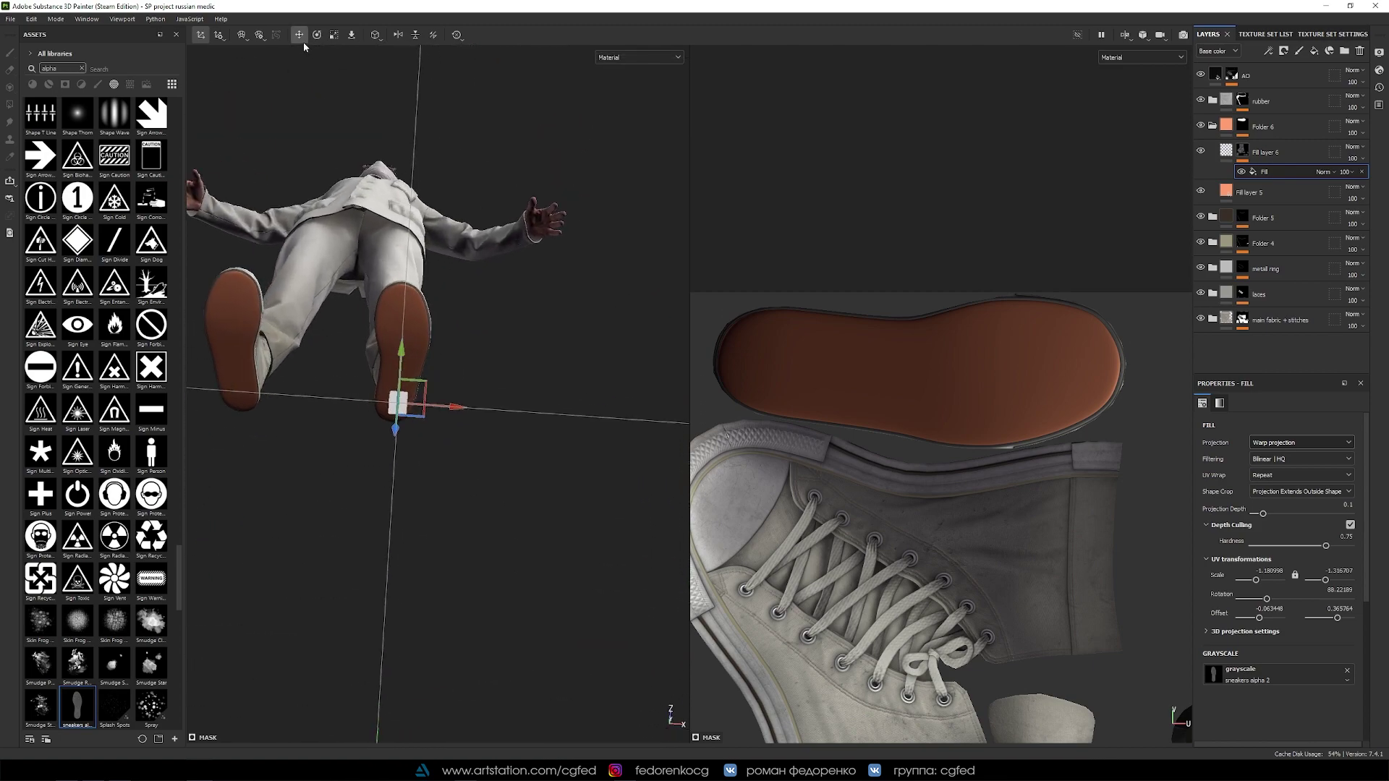
Raise projection depth to 0.51 and align the projection gizmo so the tread sits on the sole.
{"action": "left_click_drag", "start_coordinate": [422, 388], "coordinate": [429, 499], "text": "alt"}
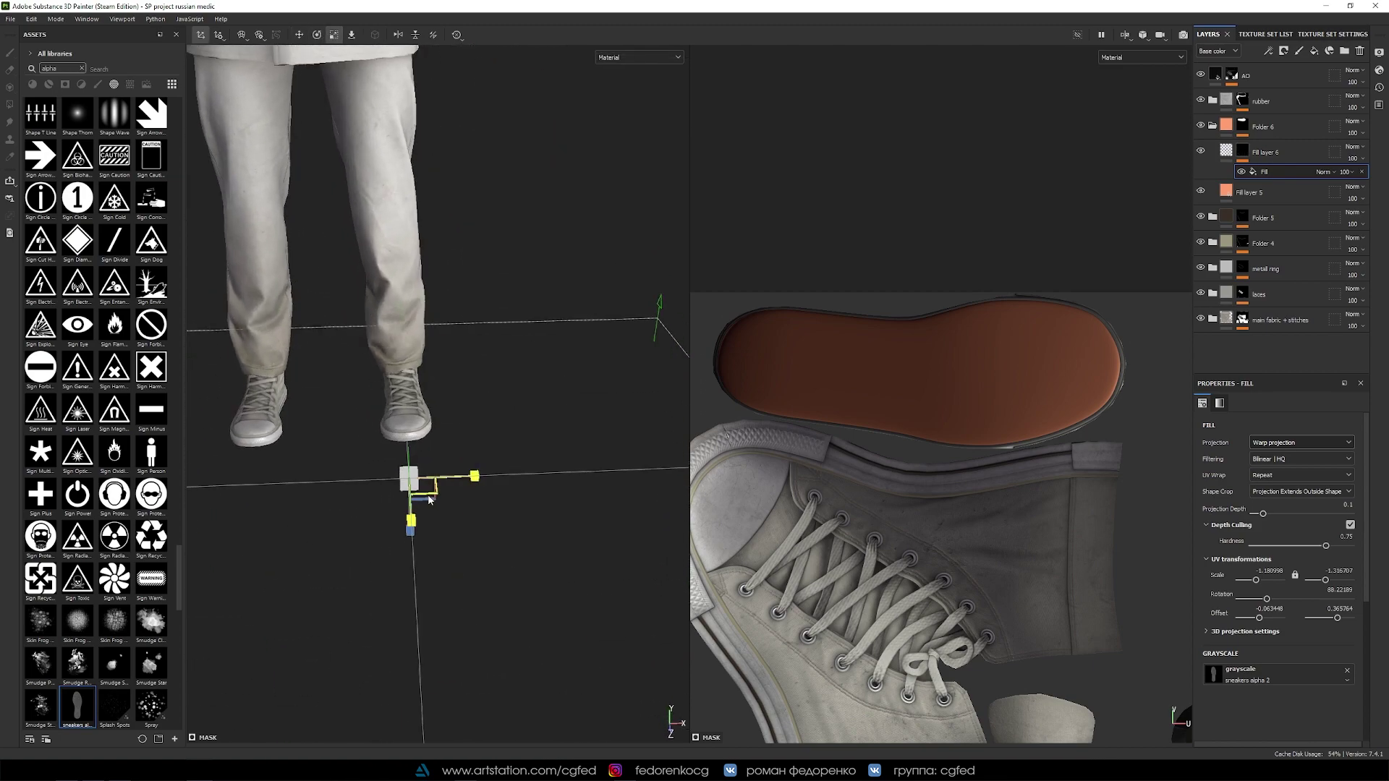
{"action": "mouse_move", "coordinate": [261, 389]}
{"action": "left_mouse_down", "text": "alt"}
{"action": "mouse_move", "coordinate": [428, 458]}
{"action": "mouse_move", "coordinate": [434, 405]}
{"action": "left_mouse_up", "text": "alt"}
{"action": "key", "text": "w"}
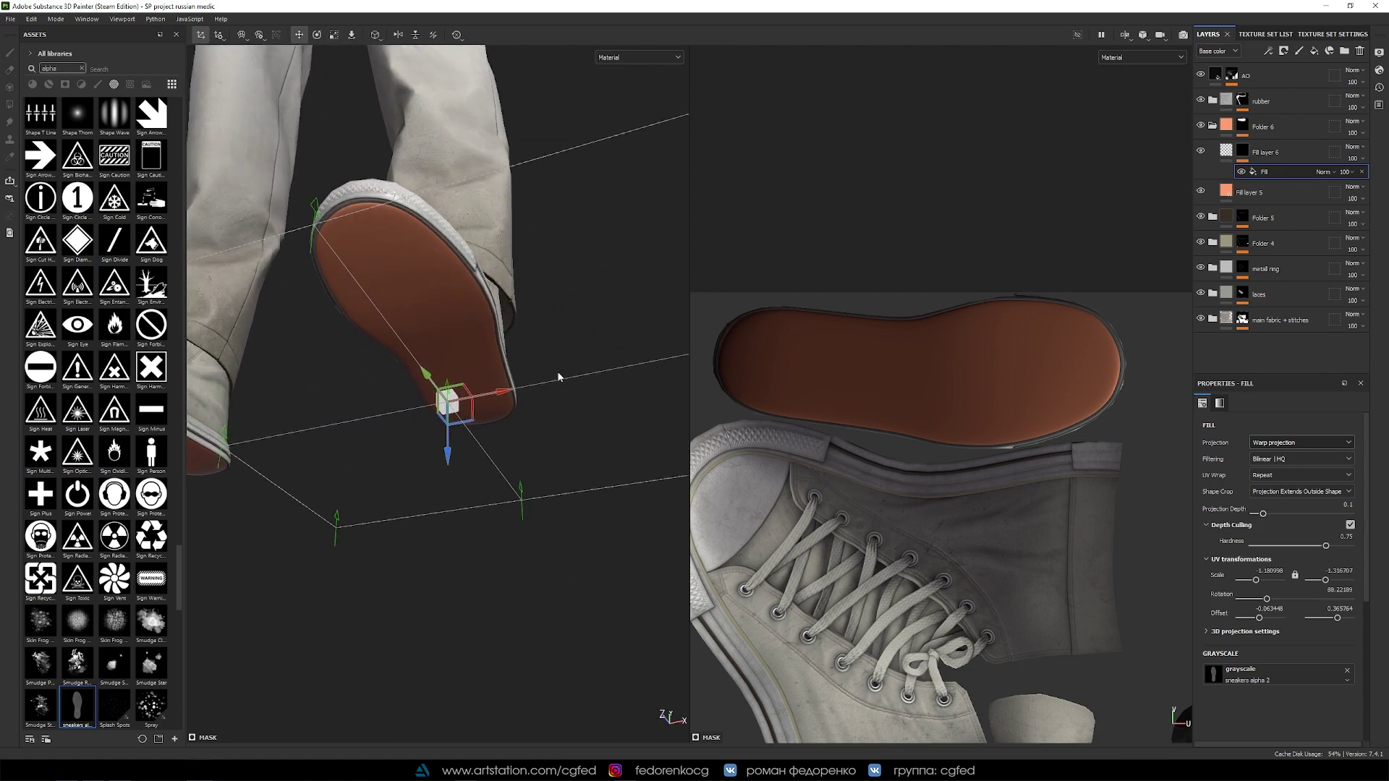
{"action": "right_click_drag", "start_coordinate": [558, 376], "coordinate": [578, 426], "text": "alt"}
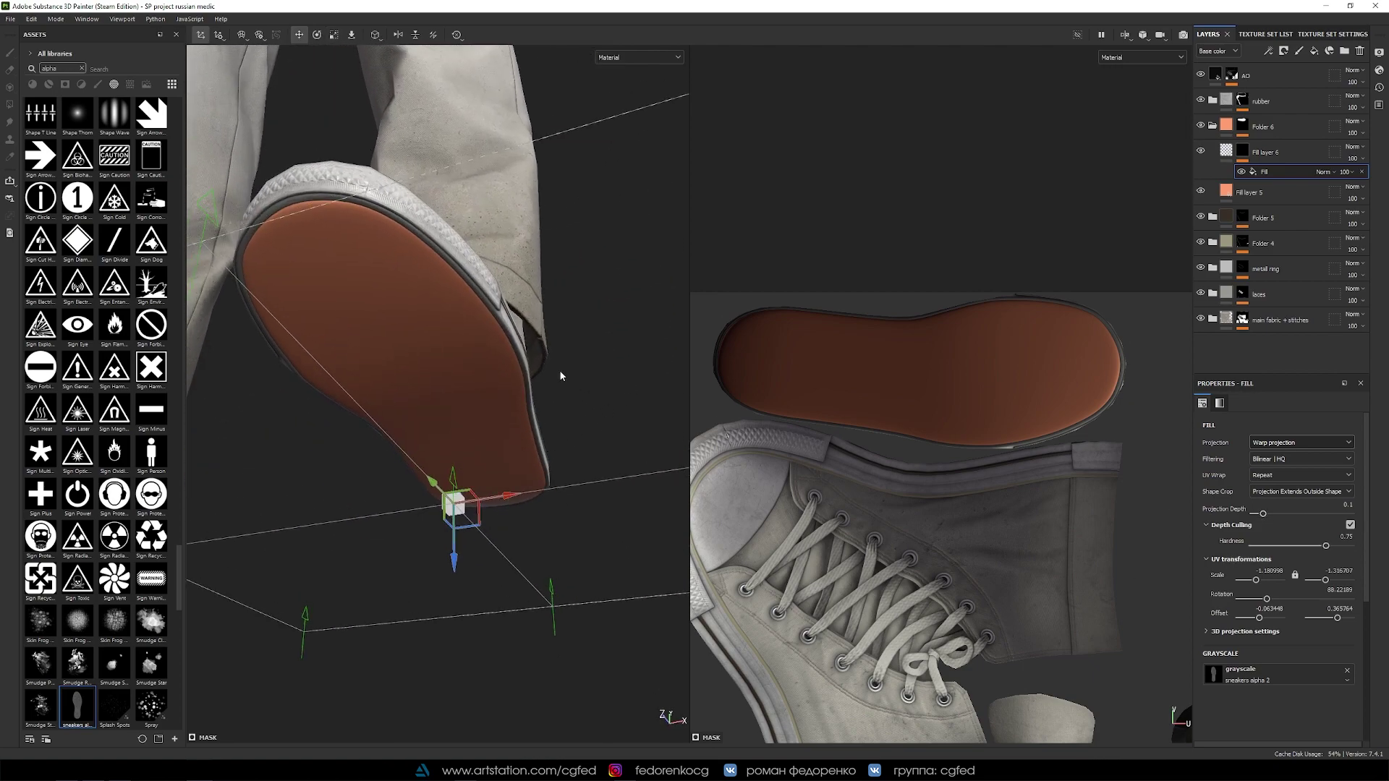
{"action": "key", "text": "F2"}
{"action": "mouse_move", "coordinate": [561, 376]}
{"action": "left_mouse_down", "text": "alt"}
{"action": "mouse_move", "coordinate": [621, 353]}
{"action": "mouse_move", "coordinate": [700, 387]}
{"action": "left_mouse_up", "text": "alt"}
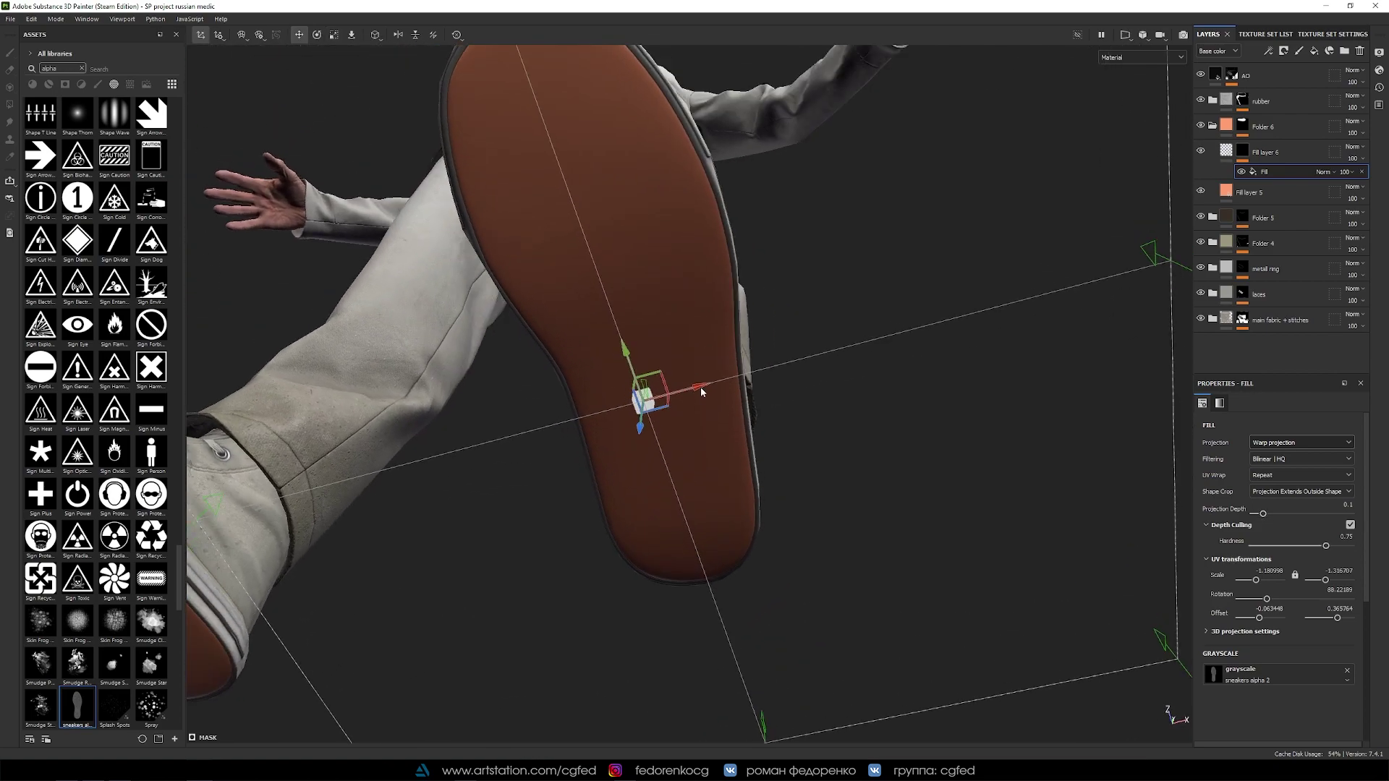
{"action": "left_click_drag", "start_coordinate": [663, 477], "coordinate": [680, 470], "text": "alt"}
{"action": "left_click_drag", "start_coordinate": [1263, 513], "coordinate": [1291, 514]}
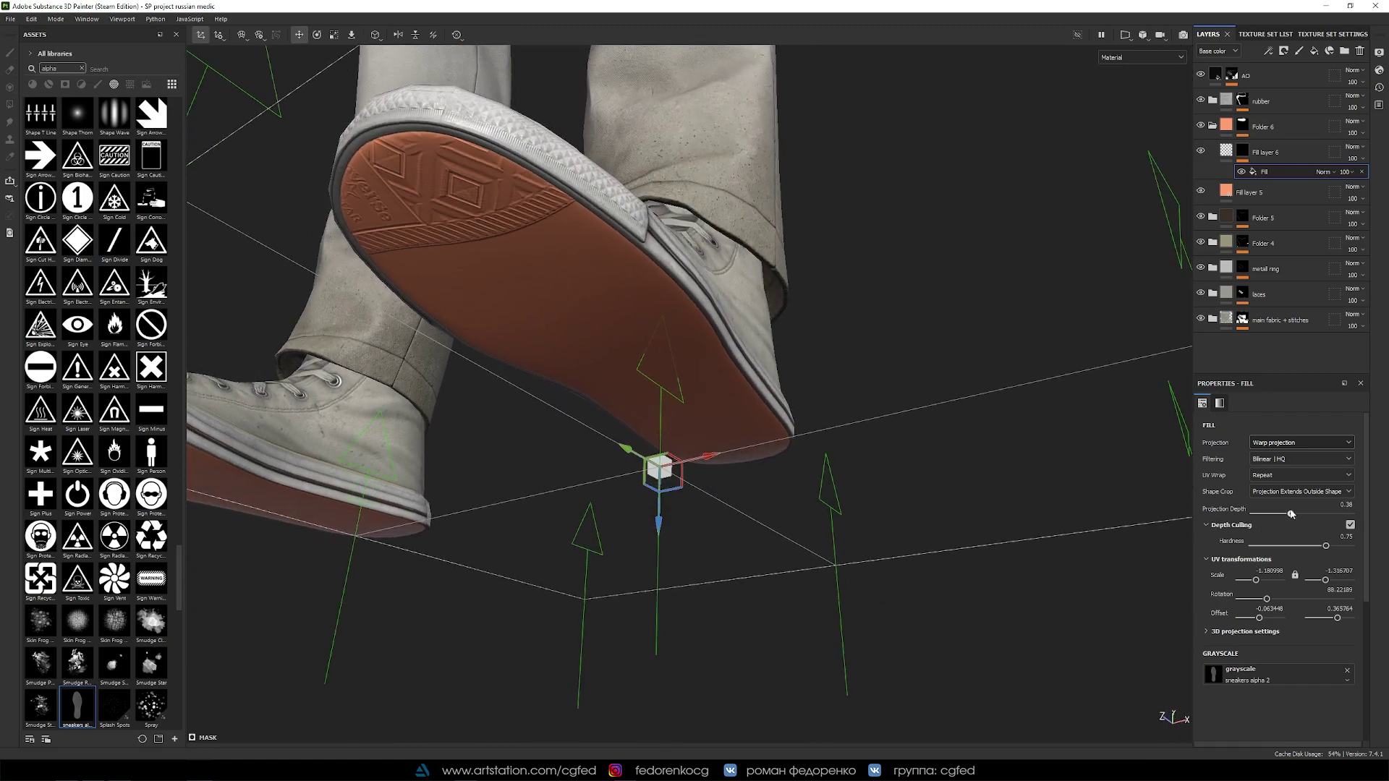
{"action": "mouse_move", "coordinate": [673, 499]}
{"action": "left_mouse_down", "text": "alt"}
{"action": "mouse_move", "coordinate": [706, 506]}
{"action": "mouse_move", "coordinate": [705, 590]}
{"action": "mouse_move", "coordinate": [912, 493]}
{"action": "mouse_move", "coordinate": [855, 374]}
{"action": "mouse_move", "coordinate": [214, 352]}
{"action": "mouse_move", "coordinate": [866, 336]}
{"action": "mouse_move", "coordinate": [700, 387]}
{"action": "mouse_move", "coordinate": [894, 333]}
{"action": "mouse_move", "coordinate": [897, 309]}
{"action": "mouse_move", "coordinate": [761, 253]}
{"action": "left_mouse_up", "text": "alt"}
{"action": "key", "text": "e"}
{"action": "key", "text": "w"}
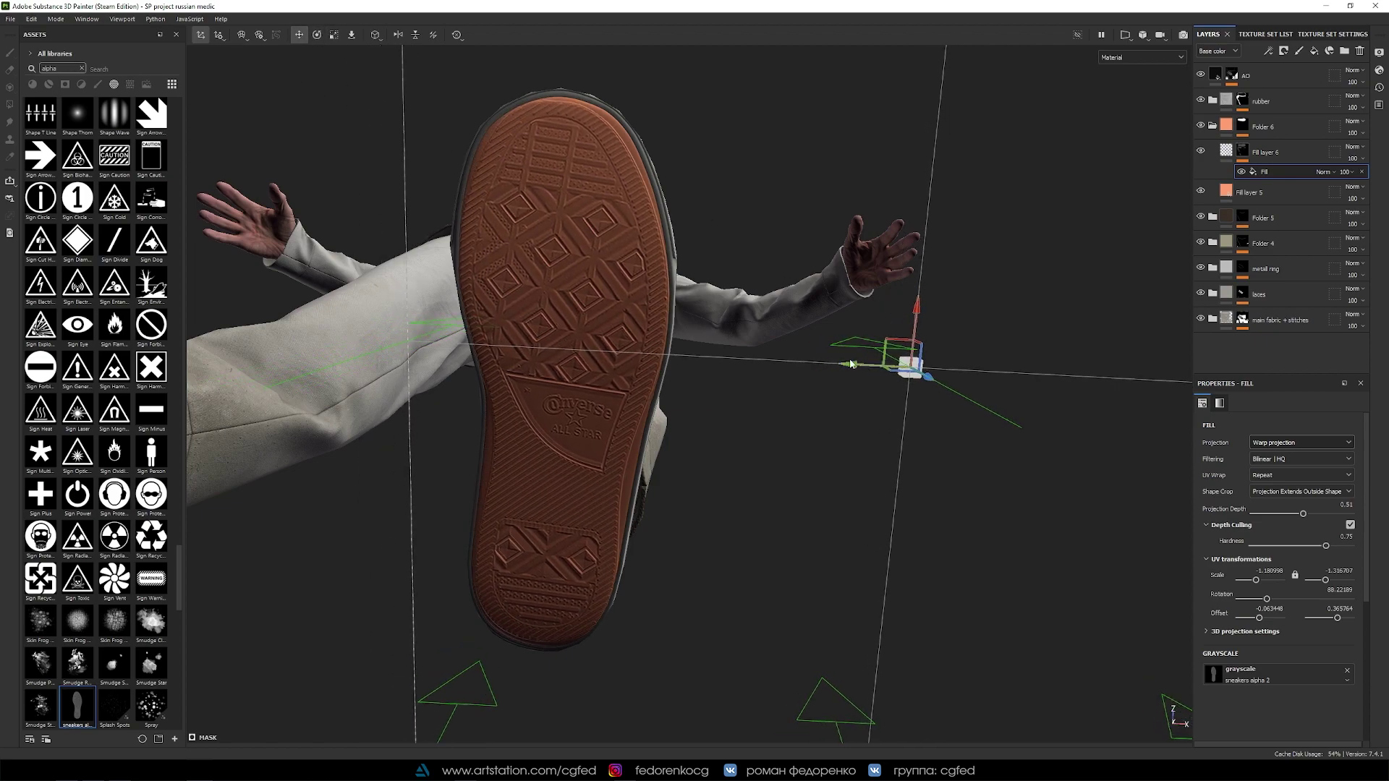
Switch the warp tool to vertex editing and split the warp cage vertically.
{"action": "scroll", "coordinate": [638, 190], "scroll_direction": "down", "scroll_amount": 5}
{"action": "left_click_drag", "start_coordinate": [638, 190], "coordinate": [626, 291], "text": "alt"}
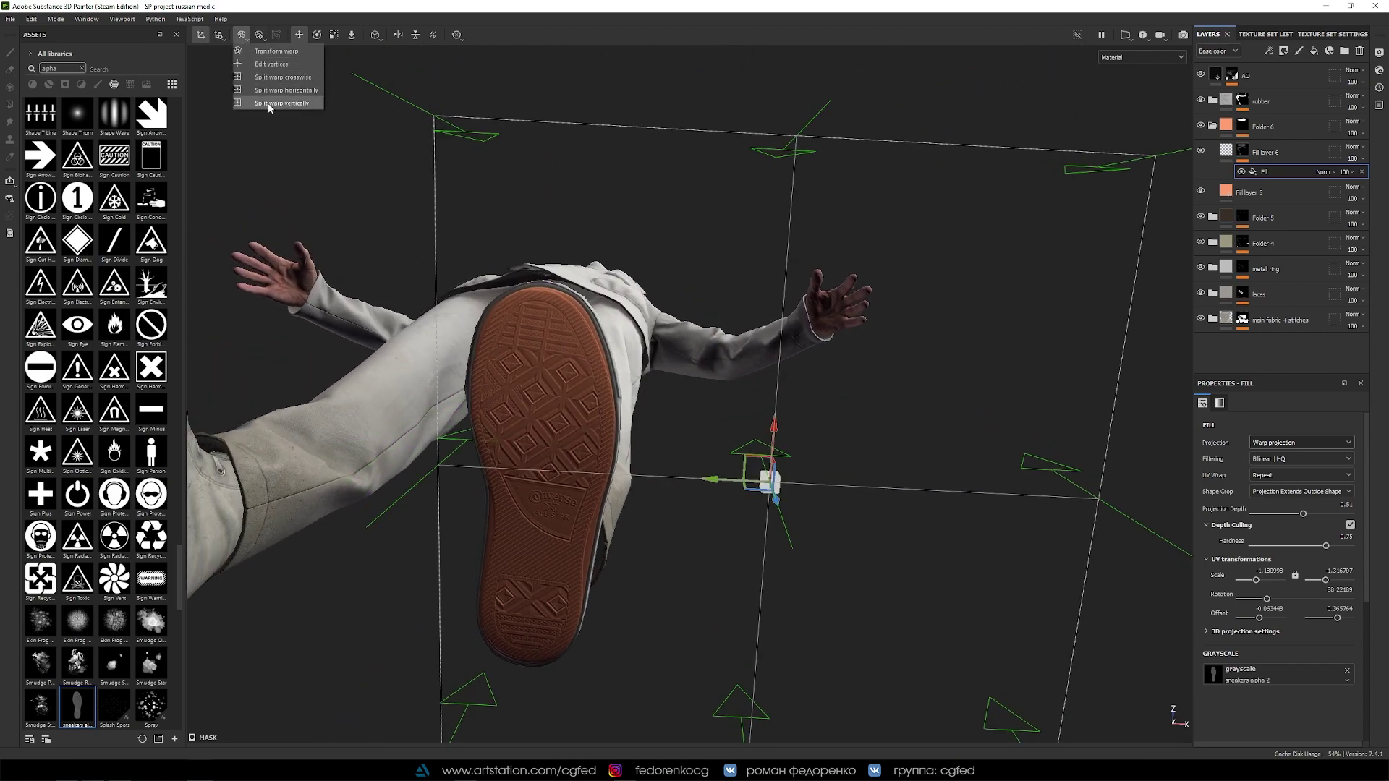
{"action": "left_click", "coordinate": [243, 35]}
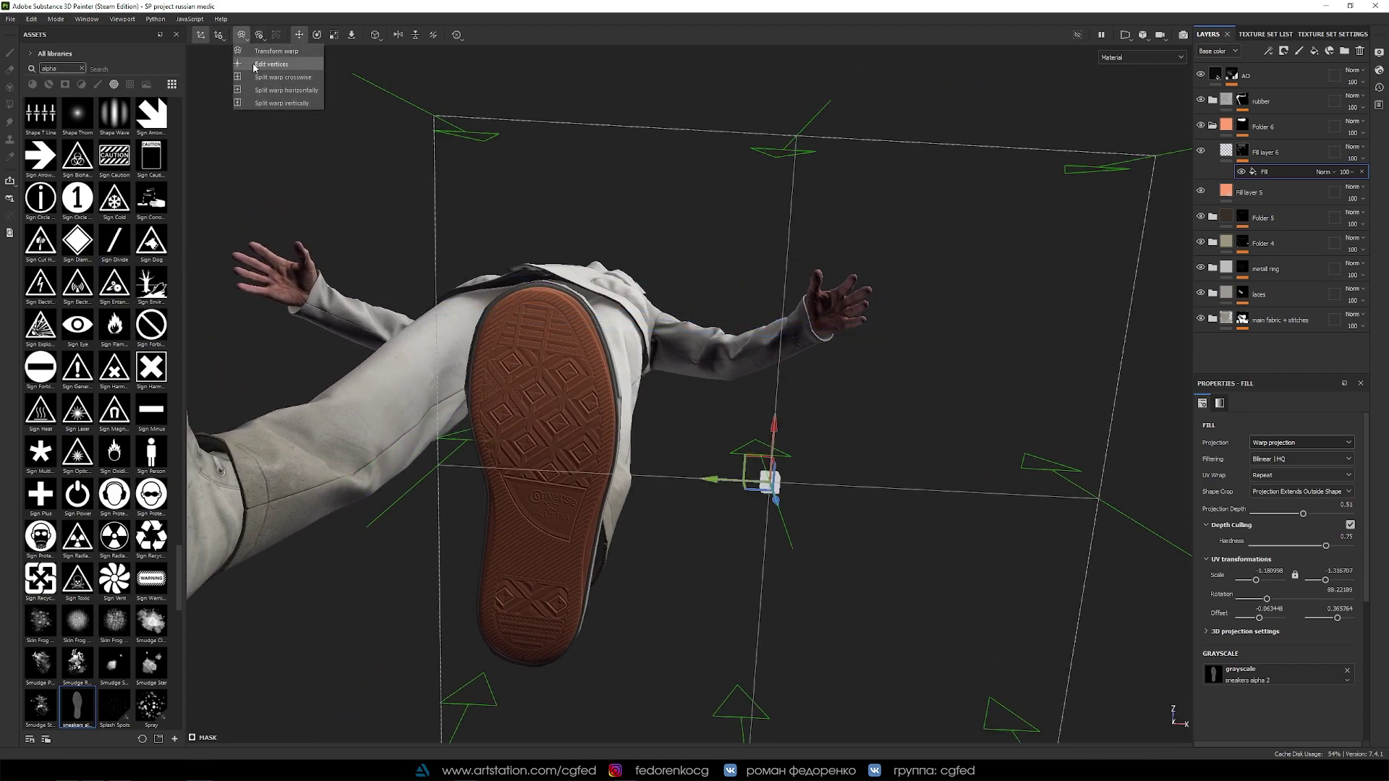
{"action": "left_click", "coordinate": [275, 58]}
{"action": "mouse_move", "coordinate": [506, 290]}
{"action": "left_mouse_down", "text": "alt"}
{"action": "mouse_move", "coordinate": [986, 147]}
{"action": "mouse_move", "coordinate": [676, 234]}
{"action": "mouse_move", "coordinate": [702, 387]}
{"action": "mouse_move", "coordinate": [589, 186]}
{"action": "left_mouse_up", "text": "alt"}
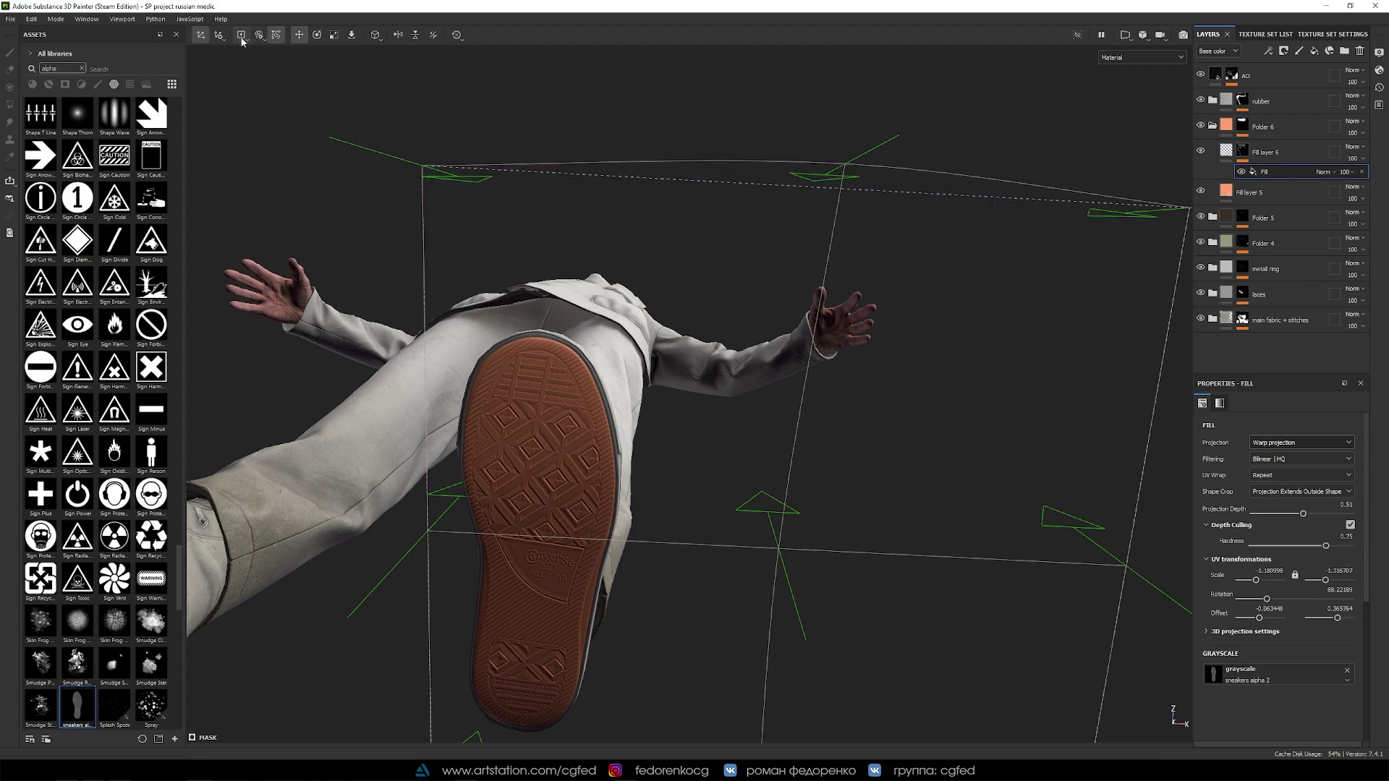
{"action": "left_click", "coordinate": [242, 41]}
{"action": "left_click", "coordinate": [275, 89]}
{"action": "mouse_move", "coordinate": [544, 266]}
{"action": "left_mouse_down", "text": "alt"}
{"action": "mouse_move", "coordinate": [486, 196]}
{"action": "mouse_move", "coordinate": [412, 166]}
{"action": "left_mouse_up", "text": "alt"}
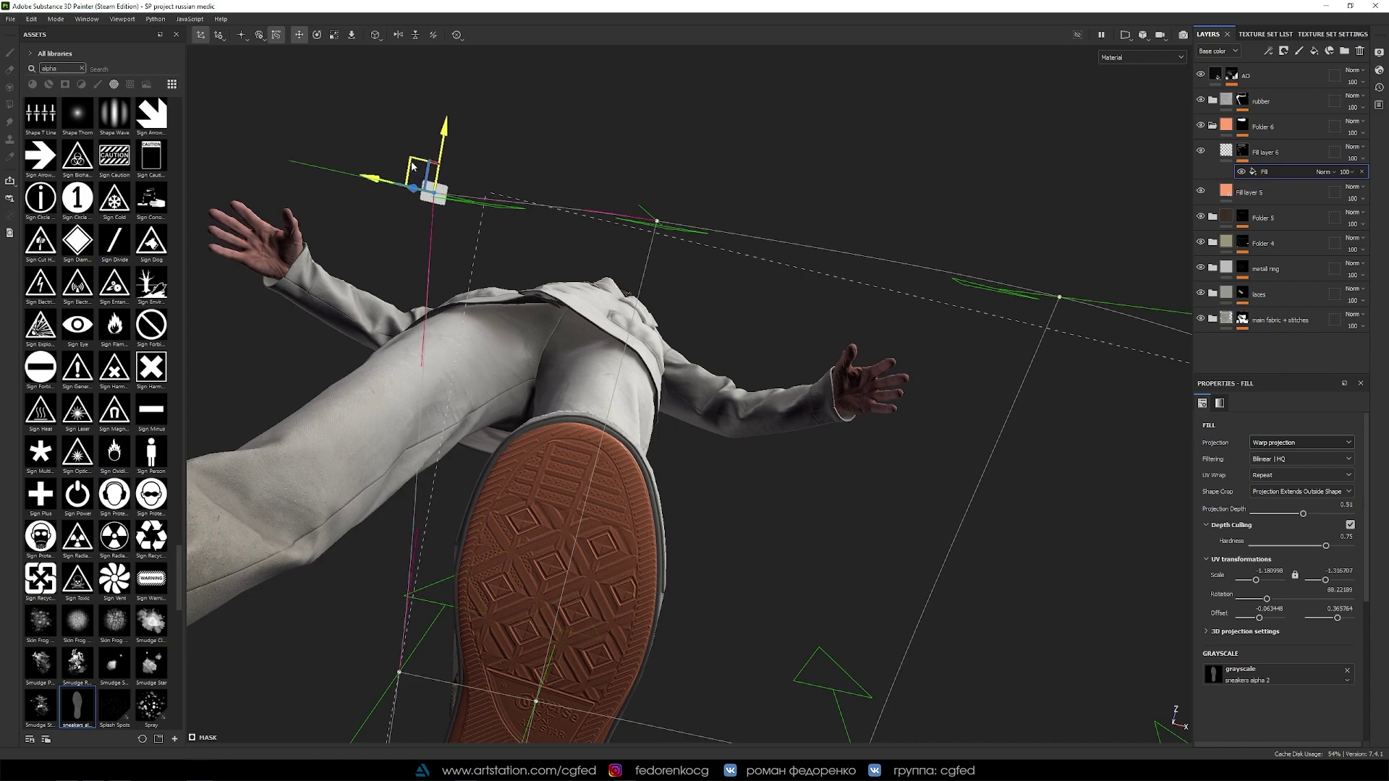
{"action": "mouse_move", "coordinate": [569, 320]}
{"action": "left_mouse_down", "text": "alt"}
{"action": "mouse_move", "coordinate": [678, 410]}
{"action": "mouse_move", "coordinate": [446, 261]}
{"action": "left_mouse_up", "text": "alt"}
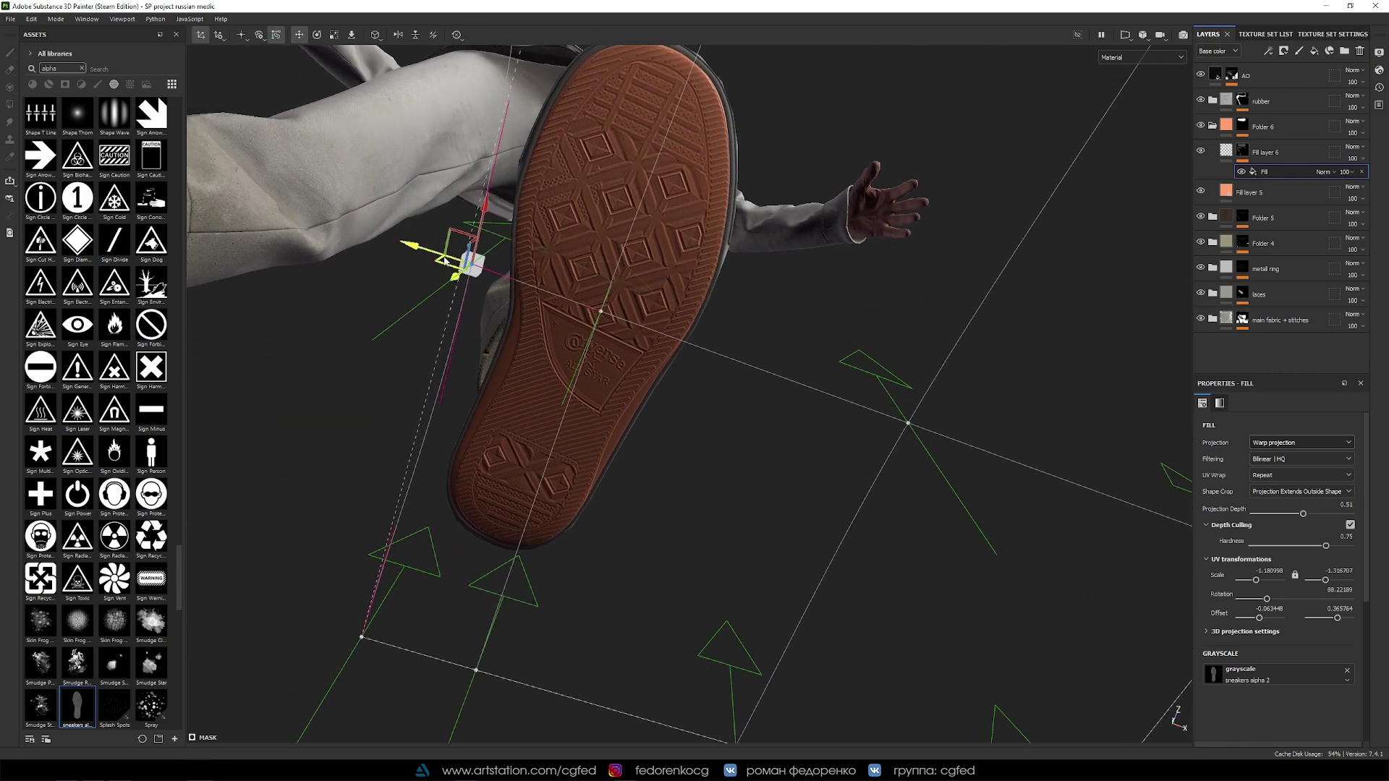
{"action": "left_click_drag", "start_coordinate": [399, 608], "coordinate": [469, 477], "text": "alt"}
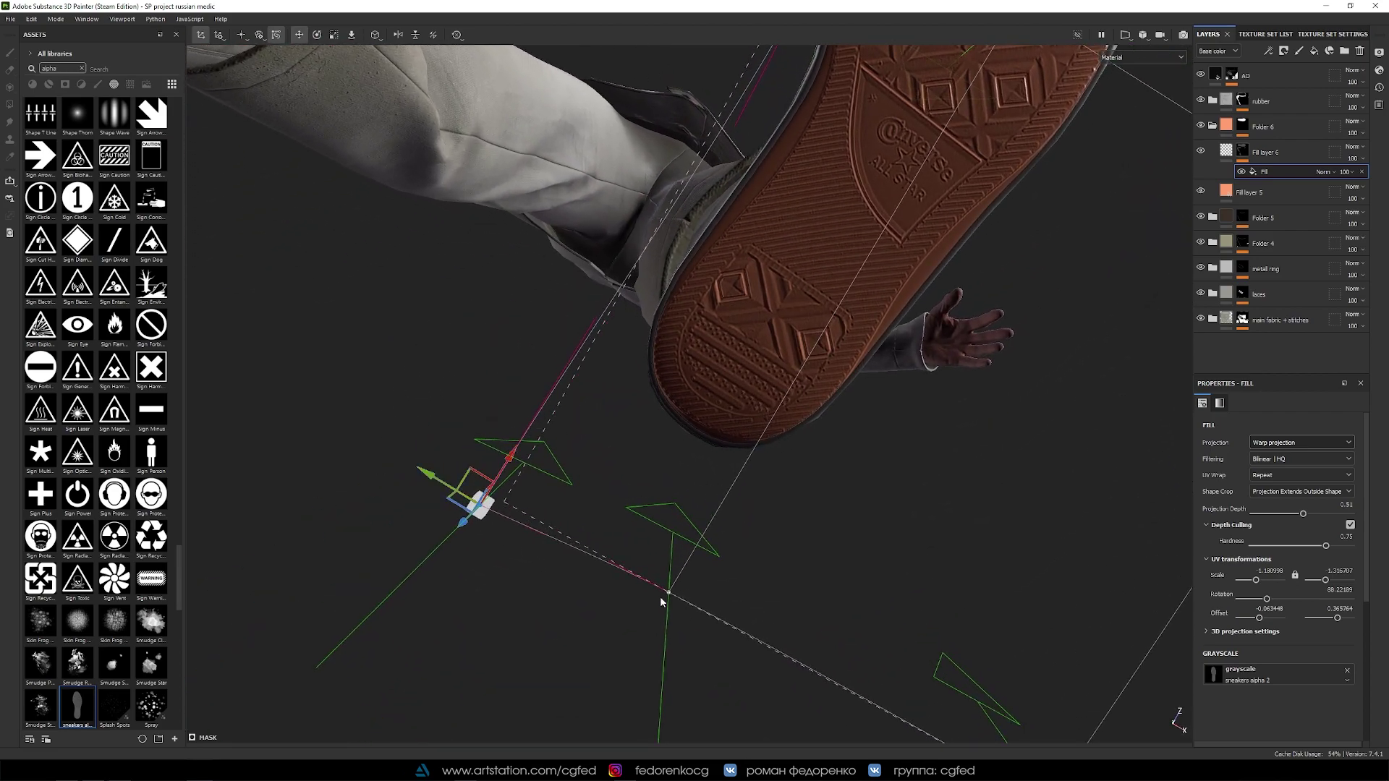
{"action": "left_click_drag", "start_coordinate": [823, 496], "coordinate": [720, 567], "text": "alt"}
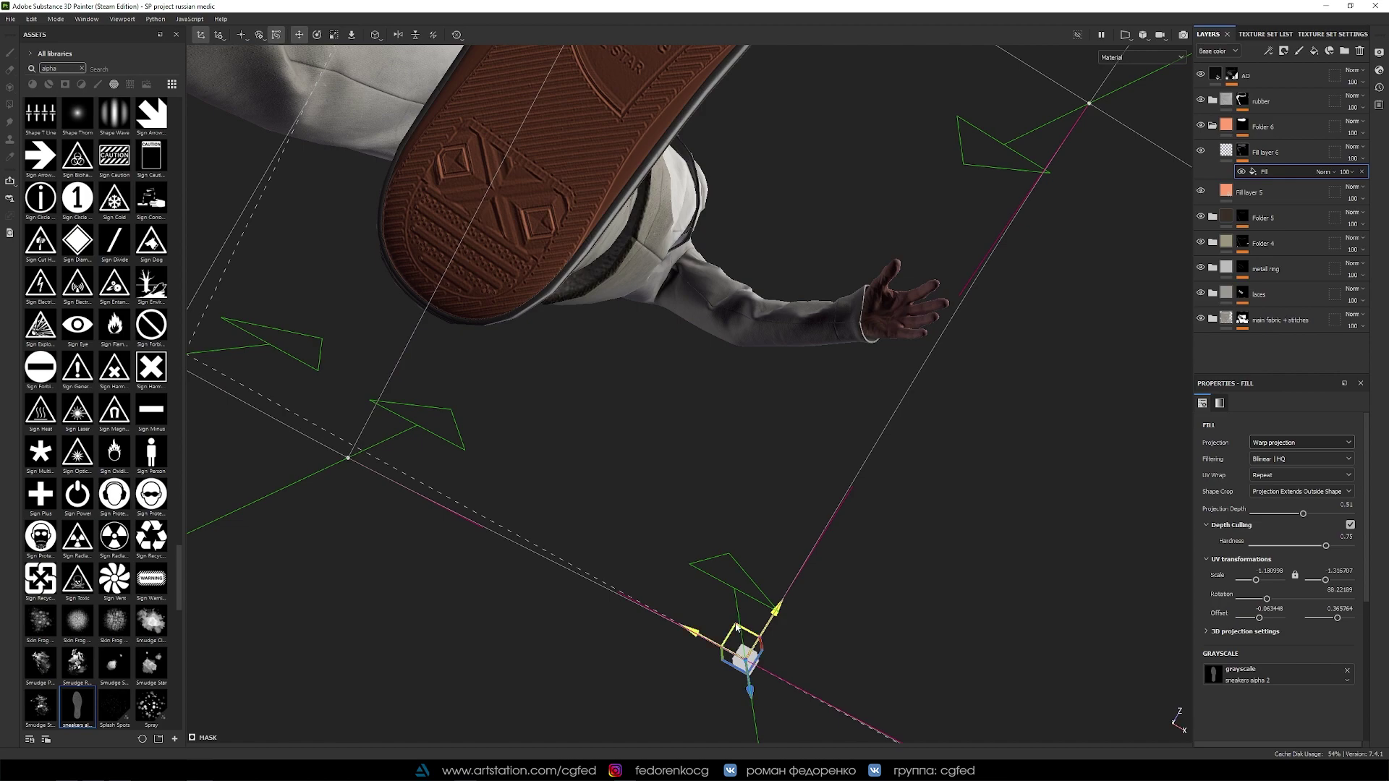
{"action": "left_click_drag", "start_coordinate": [736, 626], "coordinate": [250, 45], "text": "alt"}
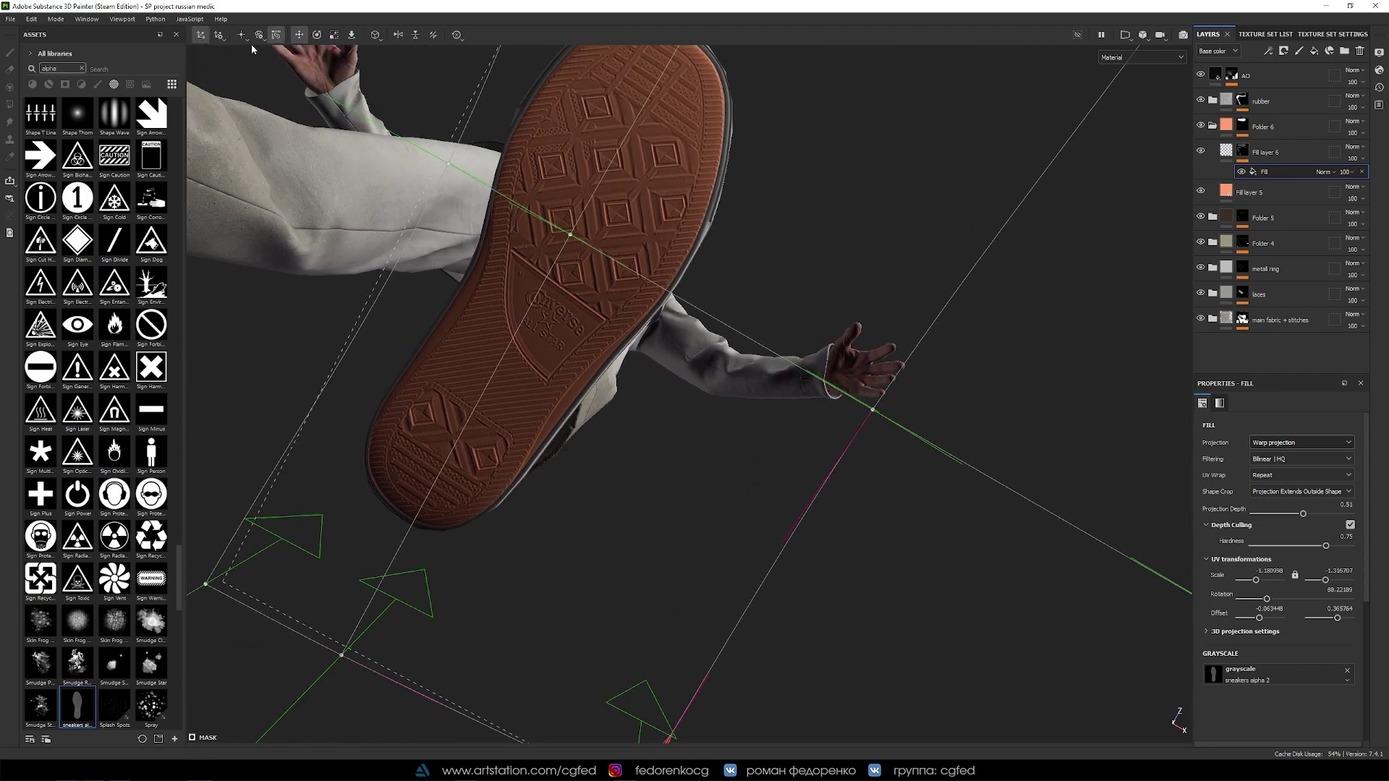
Move cage vertices and add an edge loop so the tread bends along the sole's curve.
{"action": "left_click", "coordinate": [239, 38]}
{"action": "scroll", "coordinate": [397, 264], "scroll_direction": "up", "scroll_amount": 3}
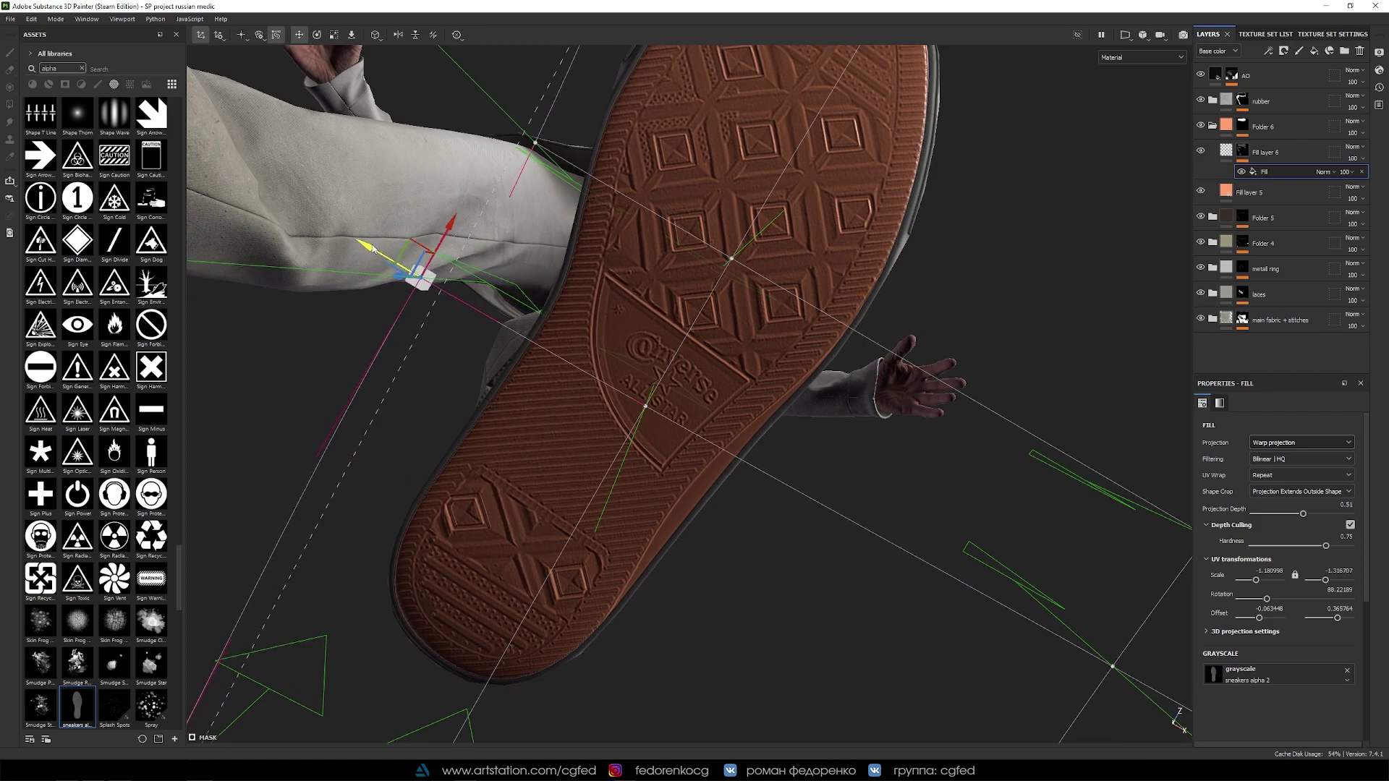
{"action": "left_click_drag", "start_coordinate": [628, 397], "coordinate": [625, 403]}
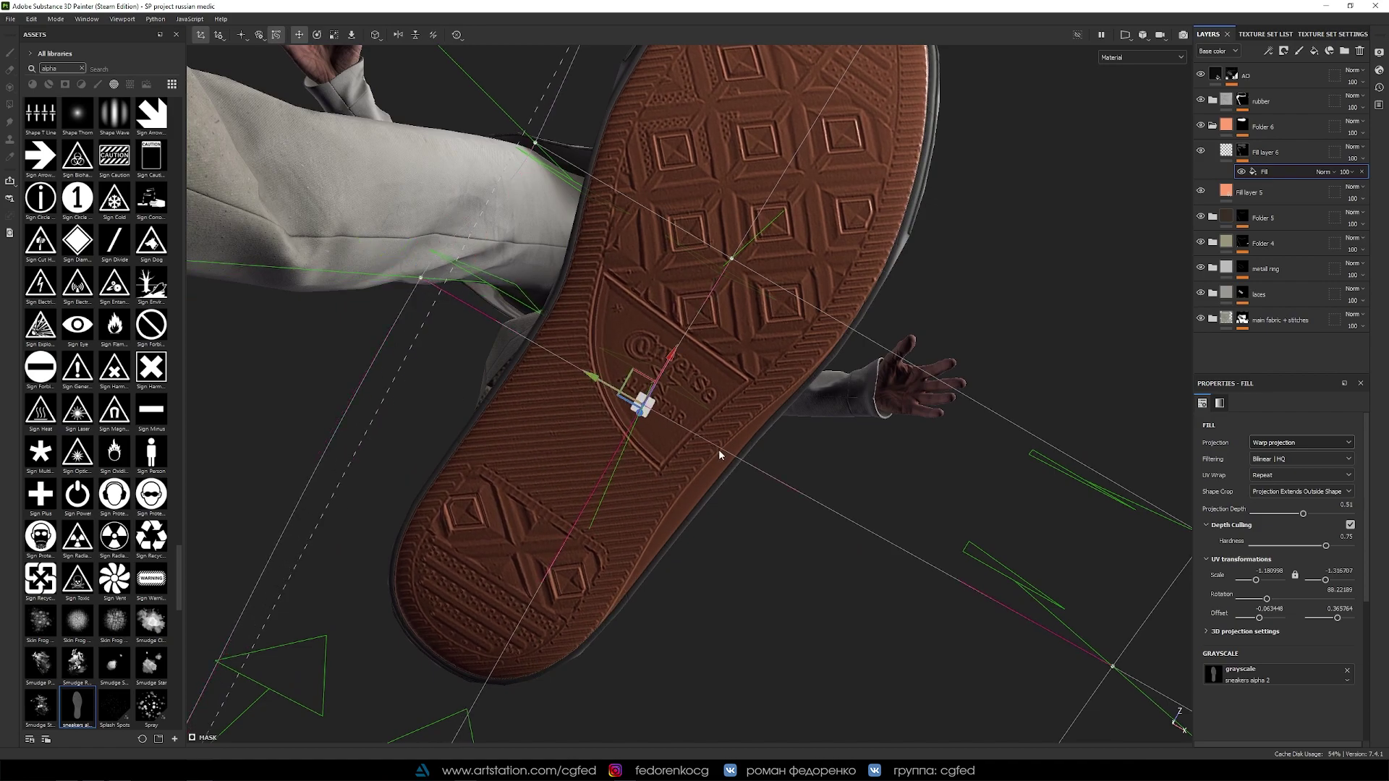
{"action": "left_click_drag", "start_coordinate": [719, 454], "coordinate": [534, 361], "text": "alt"}
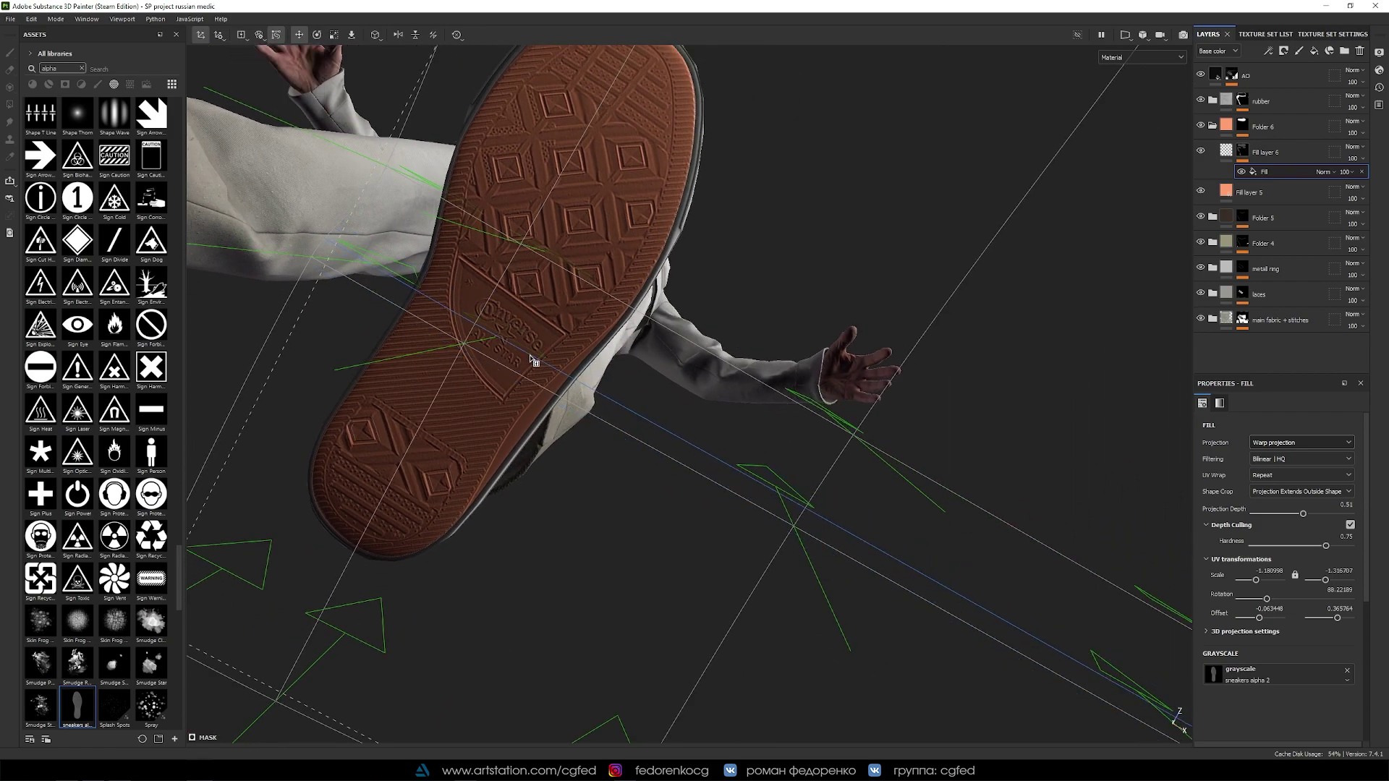
{"action": "left_click_drag", "start_coordinate": [550, 396], "coordinate": [716, 349], "text": "alt"}
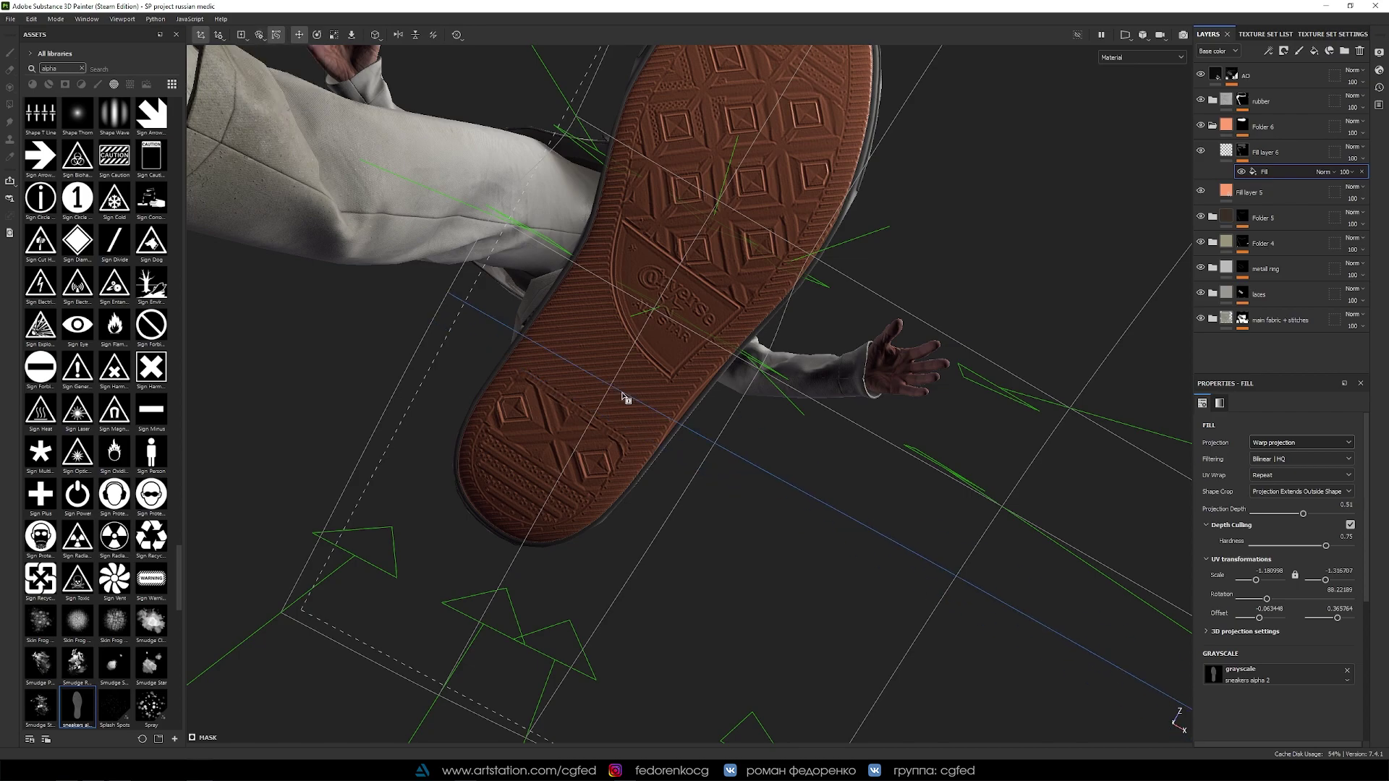
{"action": "left_click", "coordinate": [743, 425]}
{"action": "scroll", "coordinate": [741, 426], "scroll_direction": "up", "scroll_amount": 2}
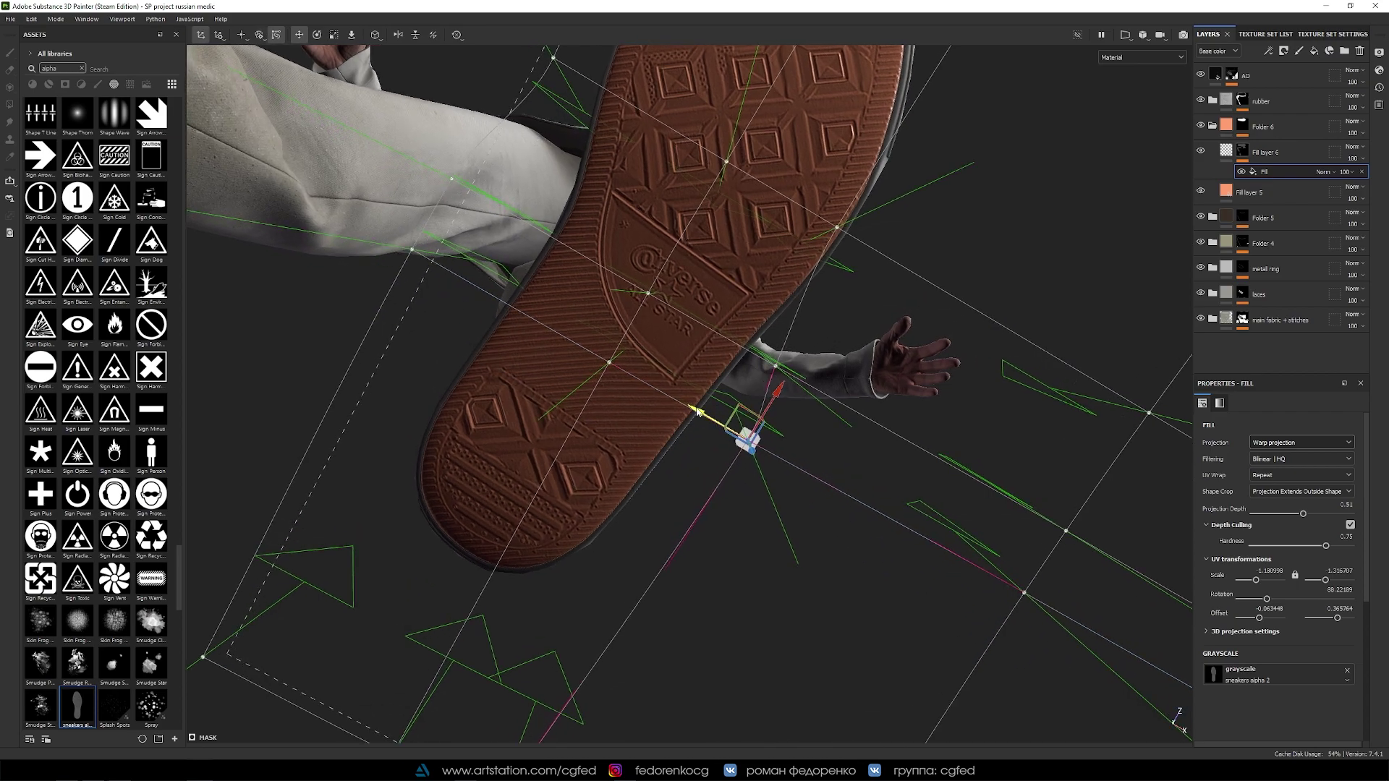
{"action": "mouse_move", "coordinate": [700, 343]}
{"action": "left_mouse_down", "text": "alt"}
{"action": "mouse_move", "coordinate": [659, 317]}
{"action": "mouse_move", "coordinate": [638, 366]}
{"action": "left_mouse_up", "text": "alt"}
{"action": "left_click", "coordinate": [240, 34]}
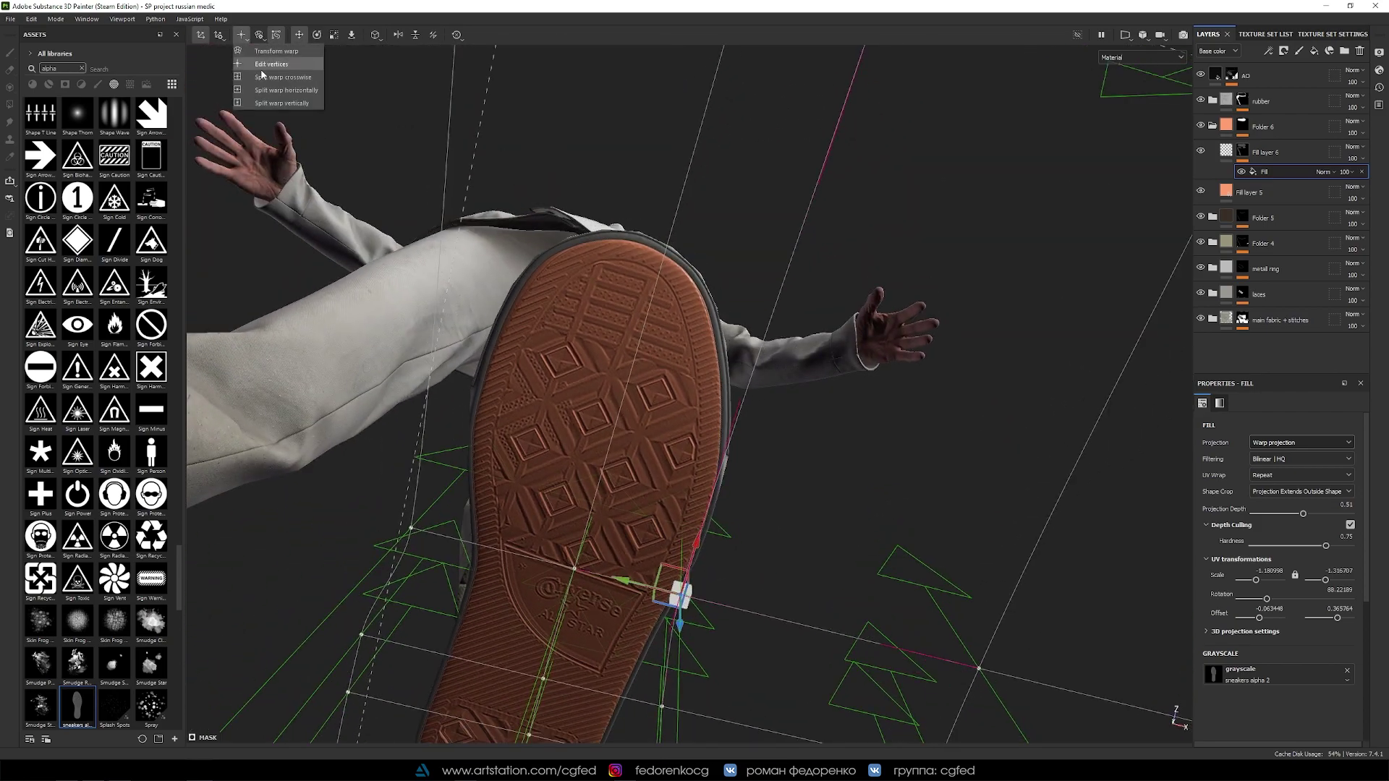
{"action": "left_click_drag", "start_coordinate": [434, 269], "coordinate": [653, 324], "text": "alt"}
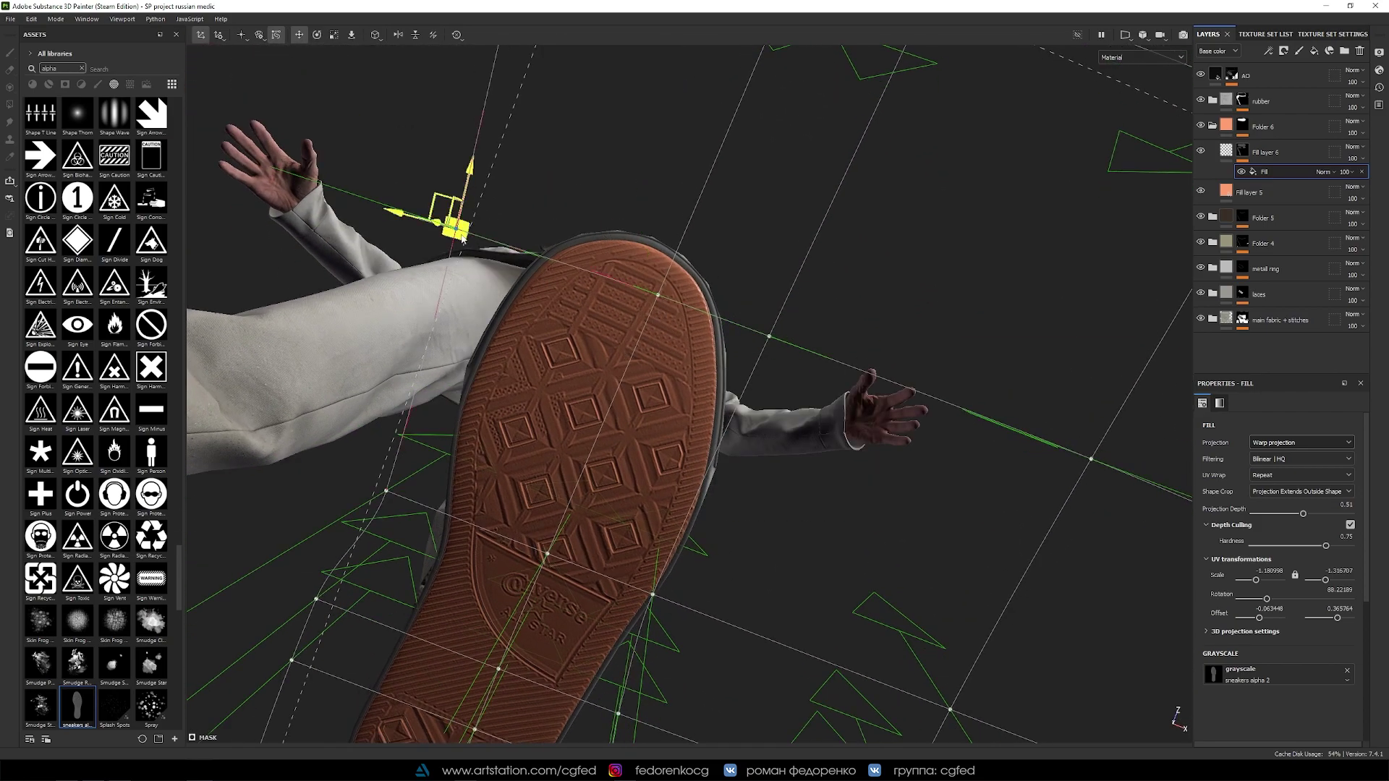
{"action": "left_click_drag", "start_coordinate": [397, 208], "coordinate": [600, 353], "text": "alt"}
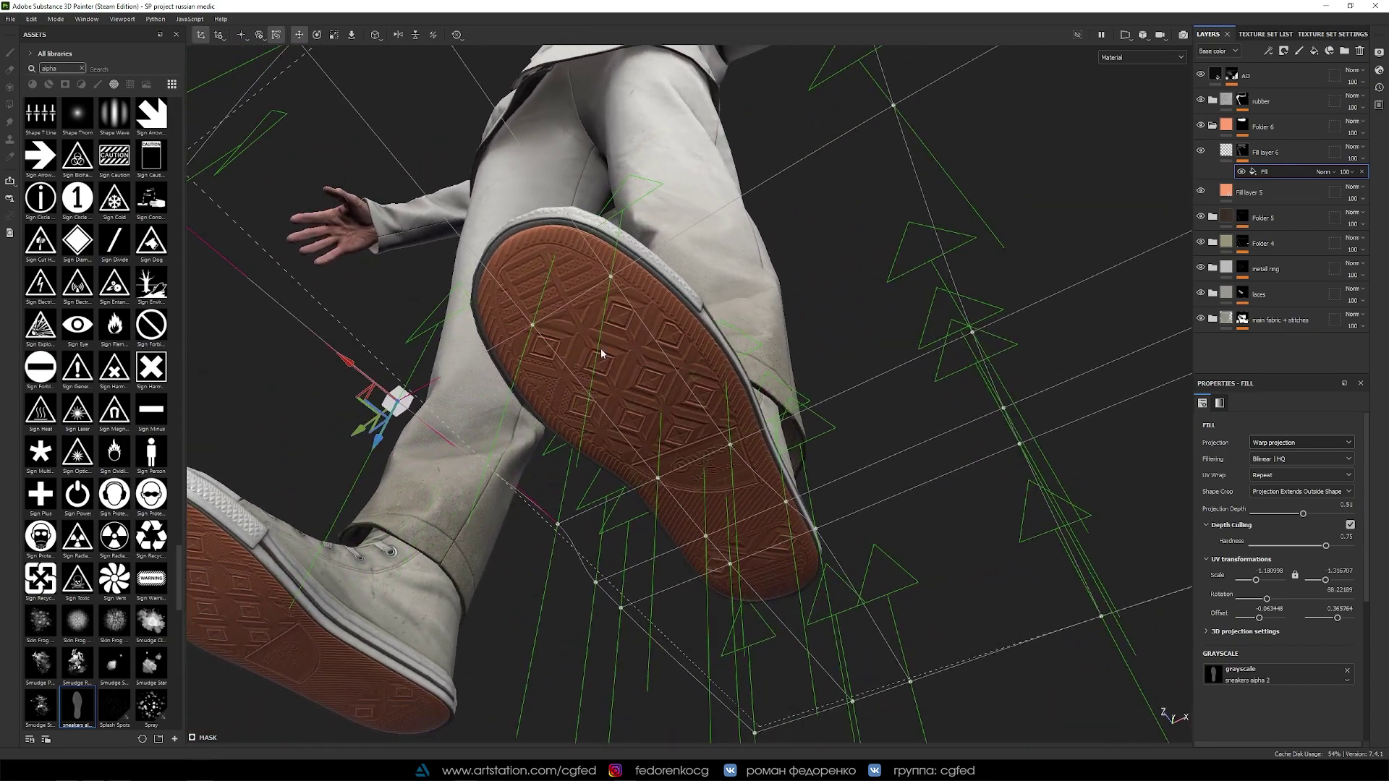
Rename Fill layers 5 and 6 to 'base color' and 'warp height pattern', then set its height to 0.2898.
{"action": "double_click", "coordinate": [1249, 192]}
{"action": "type", "text": "base color"}
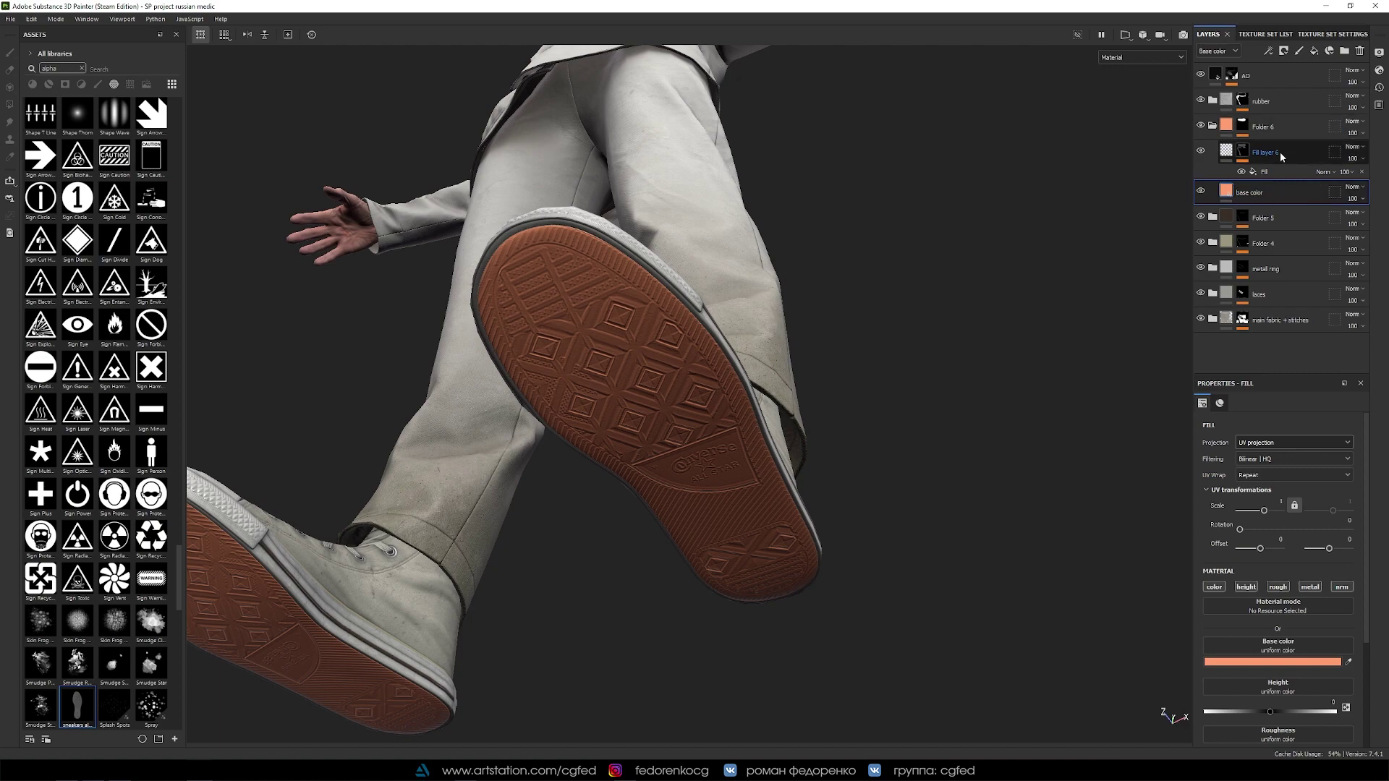
{"action": "double_click", "coordinate": [1278, 152]}
{"action": "type", "text": "warp height pattern"}
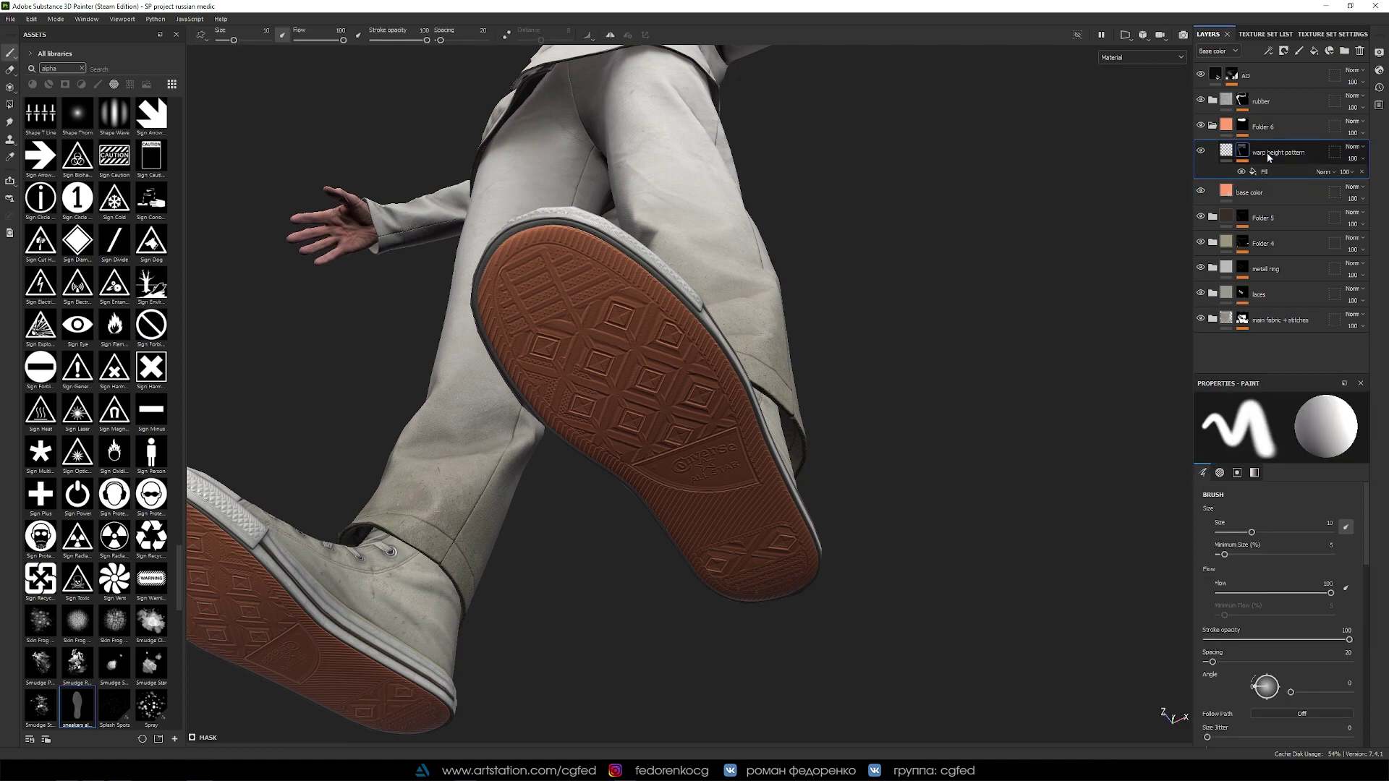
{"action": "left_click", "coordinate": [1267, 153]}
{"action": "mouse_move", "coordinate": [719, 319]}
{"action": "left_mouse_down", "text": "alt"}
{"action": "mouse_move", "coordinate": [825, 432]}
{"action": "mouse_move", "coordinate": [933, 462]}
{"action": "left_mouse_up", "text": "alt"}
{"action": "mouse_move", "coordinate": [1269, 676]}
{"action": "left_mouse_down"}
{"action": "mouse_move", "coordinate": [1235, 670]}
{"action": "mouse_move", "coordinate": [1292, 671]}
{"action": "left_mouse_up"}
{"action": "mouse_move", "coordinate": [1013, 602]}
{"action": "left_mouse_down", "text": "alt"}
{"action": "mouse_move", "coordinate": [998, 258]}
{"action": "mouse_move", "coordinate": [832, 405]}
{"action": "mouse_move", "coordinate": [779, 387]}
{"action": "left_mouse_up", "text": "alt"}
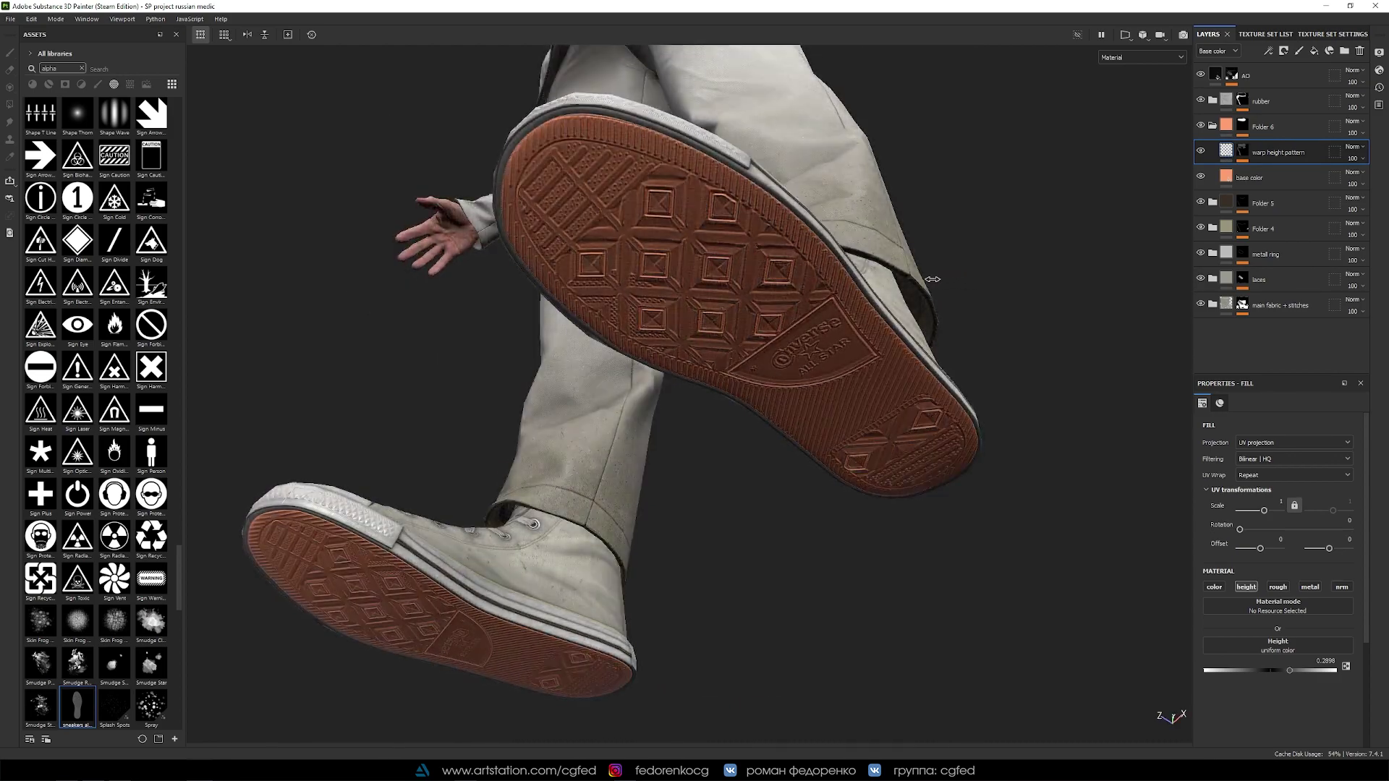
Collapse Folder 6 of sole layers and frame the whole character to review the embossed tread.
{"action": "left_click_drag", "start_coordinate": [926, 279], "coordinate": [731, 387], "text": "alt"}
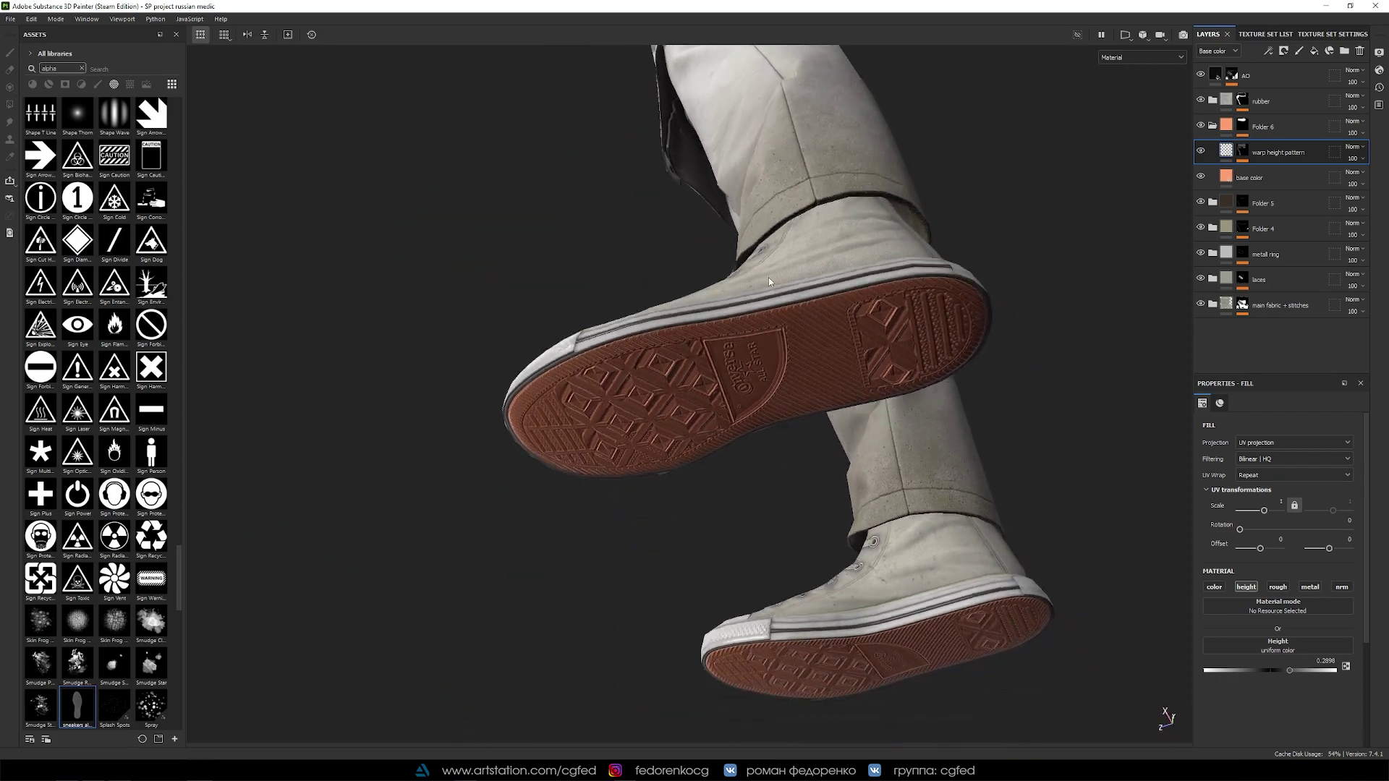
{"action": "left_click", "coordinate": [1213, 125]}
{"action": "key", "text": "f"}
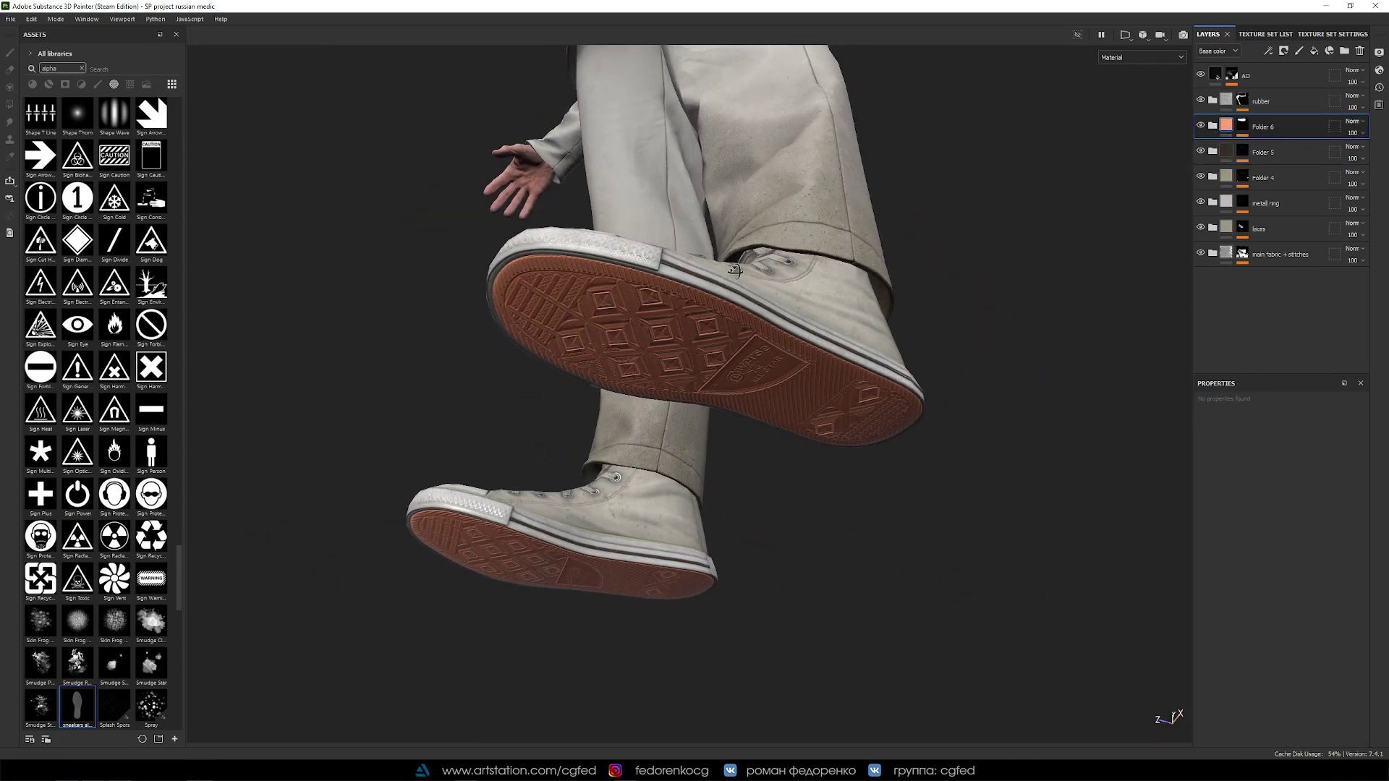